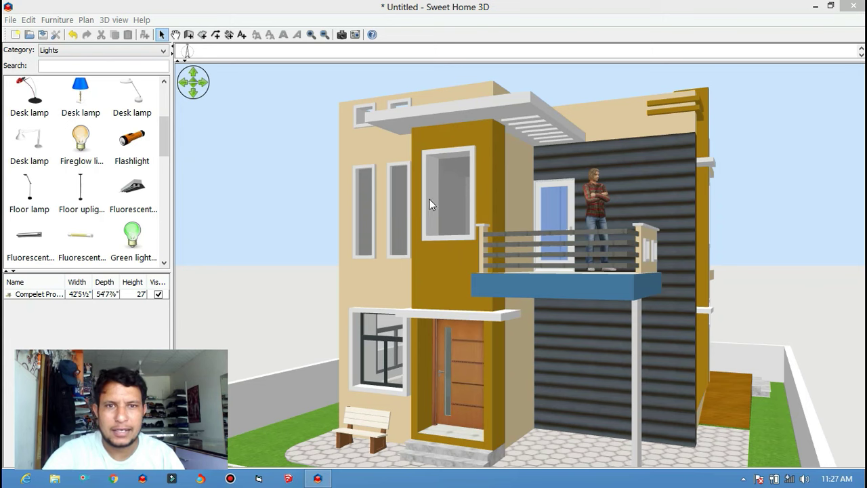
# - Orbit the house toward a frontal view and narrow the catalog and top splitter to enlarge the 3D view
pyautogui.moveTo(458, 196); pyautogui.dragTo(554, 250)
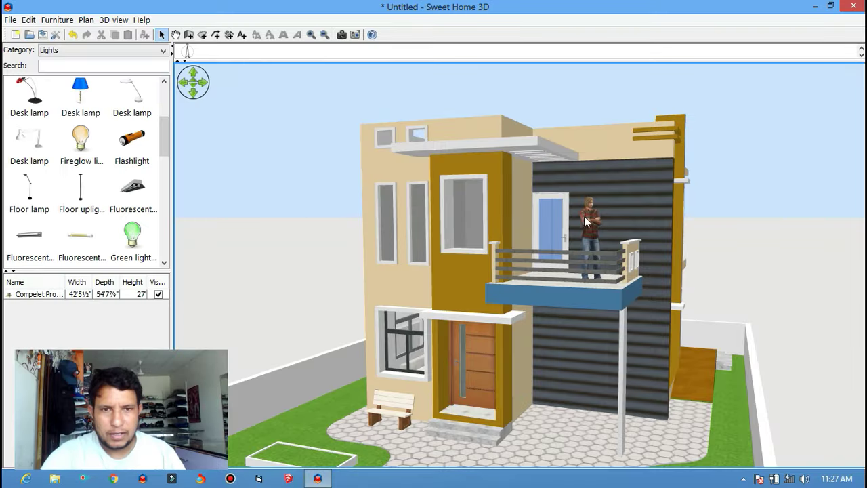
pyautogui.moveTo(584, 216)
pyautogui.mouseDown()
pyautogui.moveTo(604, 233)
pyautogui.moveTo(634, 215)
pyautogui.mouseUp()
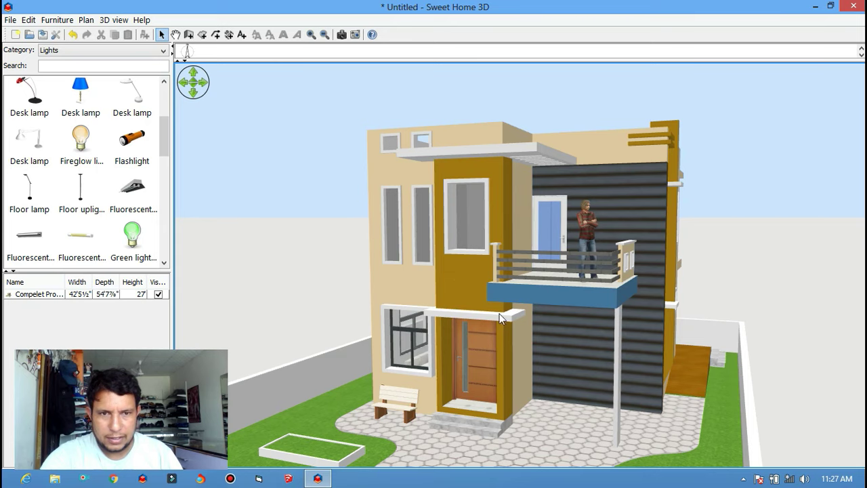
pyautogui.moveTo(561, 352)
pyautogui.mouseDown()
pyautogui.moveTo(515, 318)
pyautogui.moveTo(495, 242)
pyautogui.moveTo(509, 222)
pyautogui.moveTo(542, 214)
pyautogui.mouseUp()
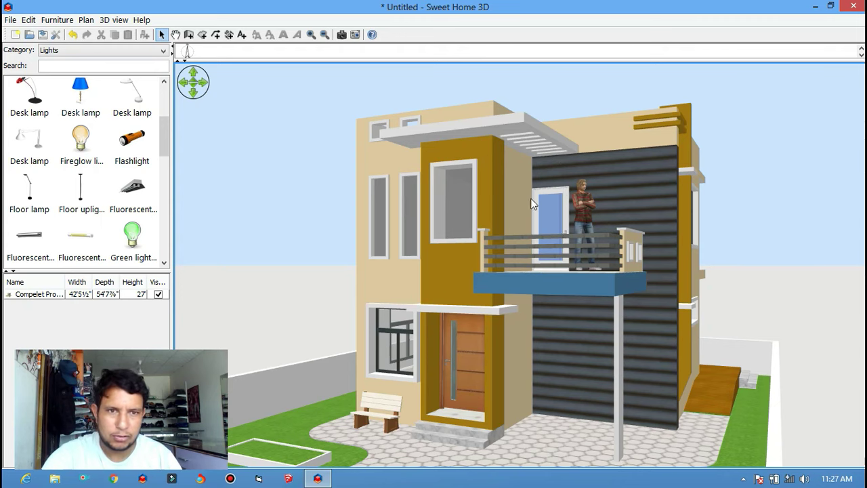
pyautogui.moveTo(175, 242); pyautogui.dragTo(52, 246)
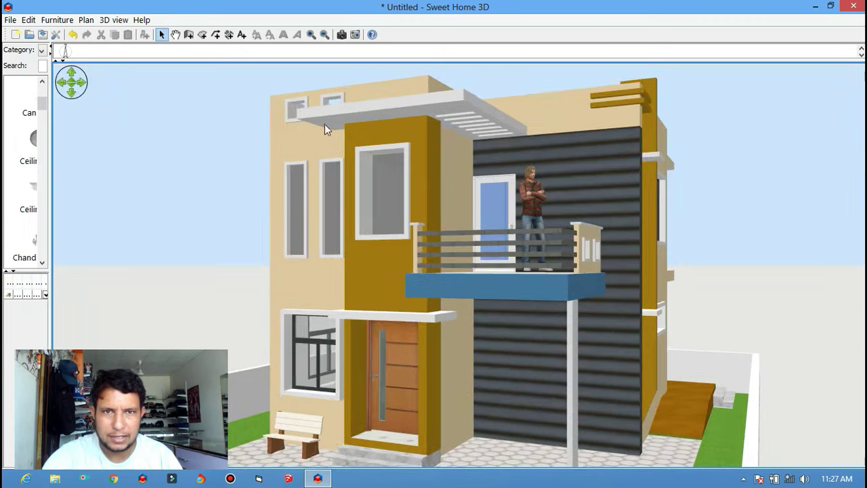
pyautogui.moveTo(412, 60); pyautogui.dragTo(424, 45)
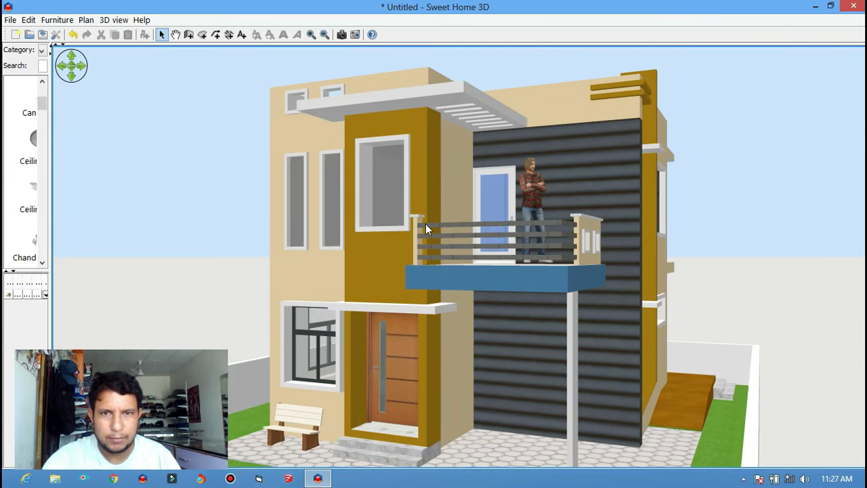
# - Open the 3D view settings and switch the sky from a colour to a texture
pyautogui.rightClick(398, 105)
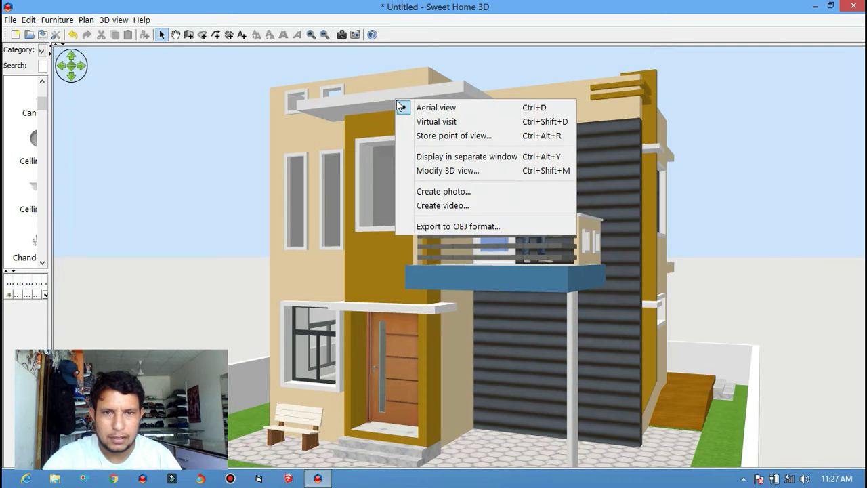
pyautogui.click(492, 175)
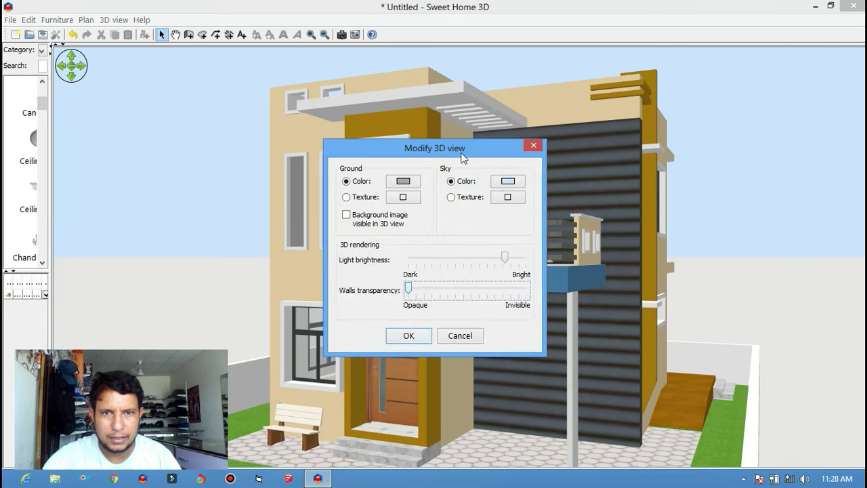
pyautogui.moveTo(465, 151); pyautogui.dragTo(528, 117)
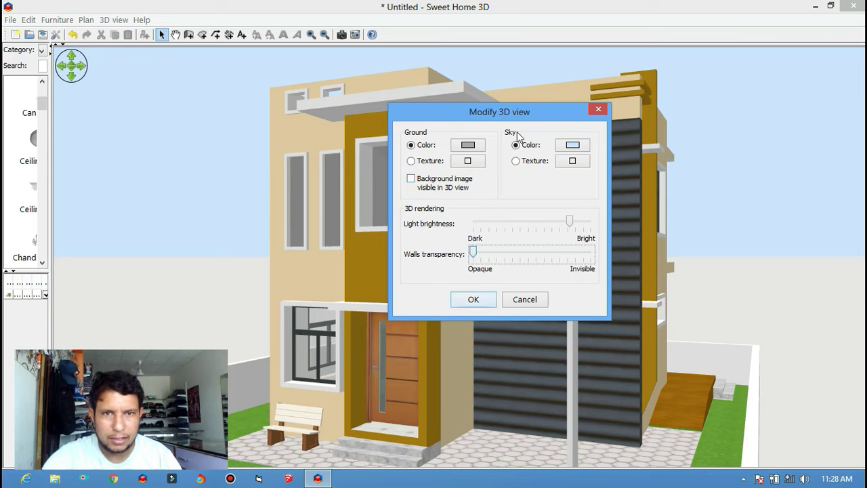
pyautogui.click(569, 161)
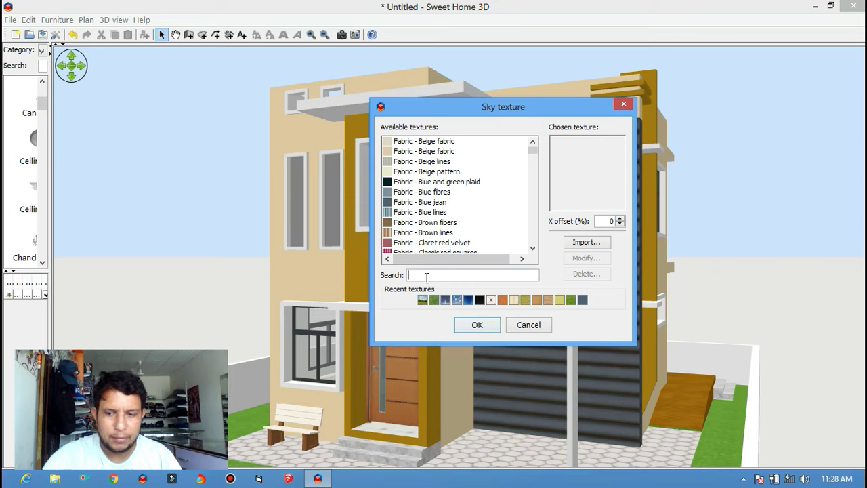
# - Search 'sky', preview the sky textures, and apply Sky - Cloudy as the backdrop
pyautogui.write('sky')
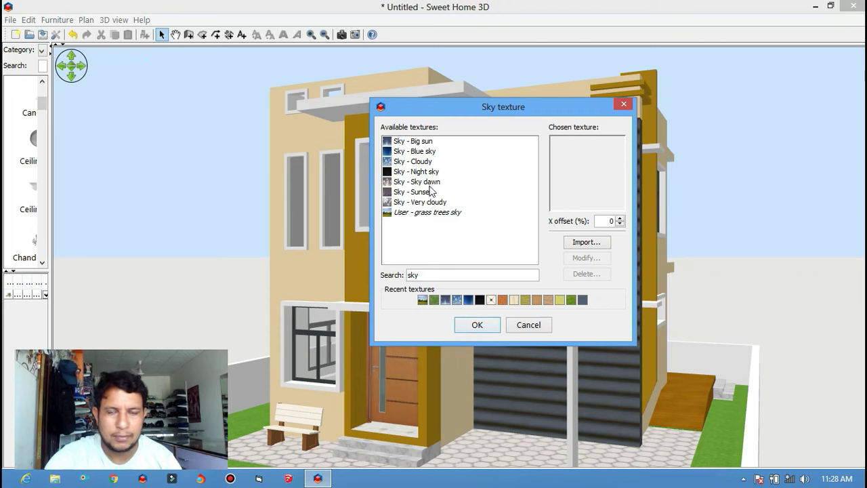
pyautogui.click(408, 143)
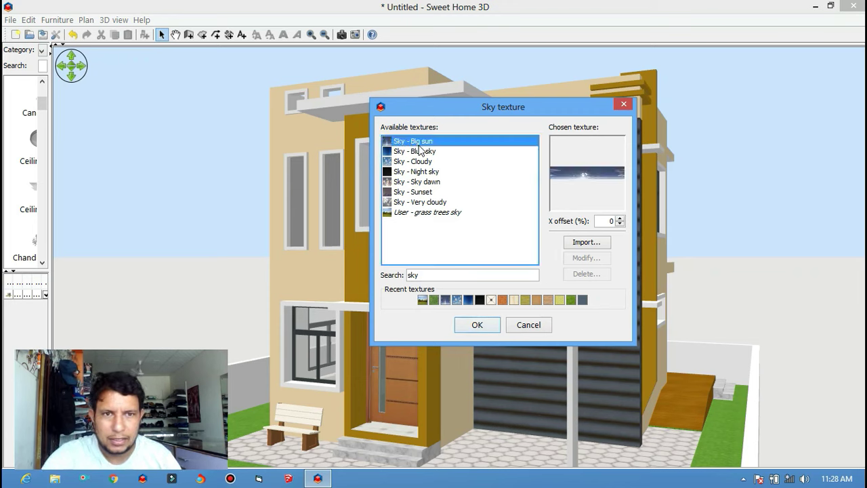
pyautogui.click(419, 151)
pyautogui.click(418, 165)
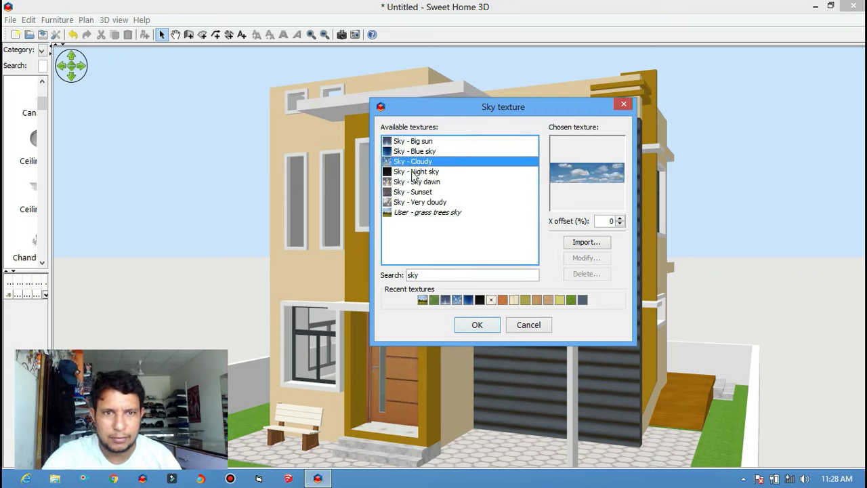
pyautogui.click(415, 173)
pyautogui.click(409, 183)
pyautogui.click(411, 192)
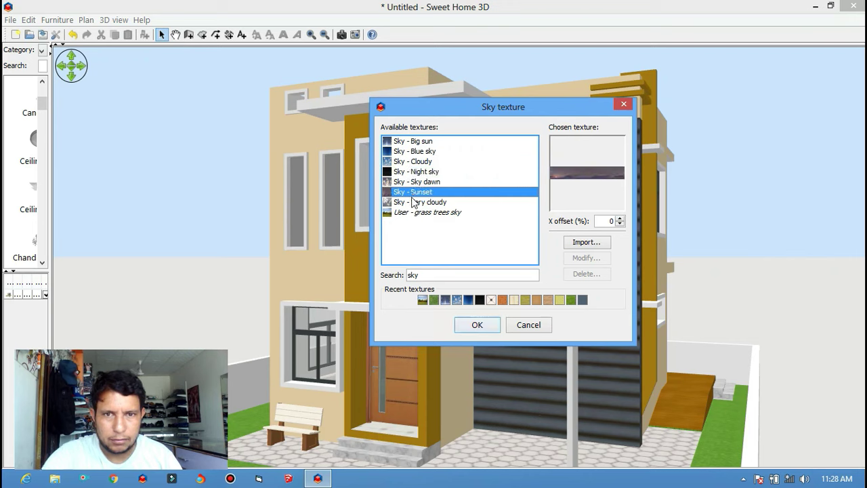
pyautogui.click(414, 202)
pyautogui.click(416, 163)
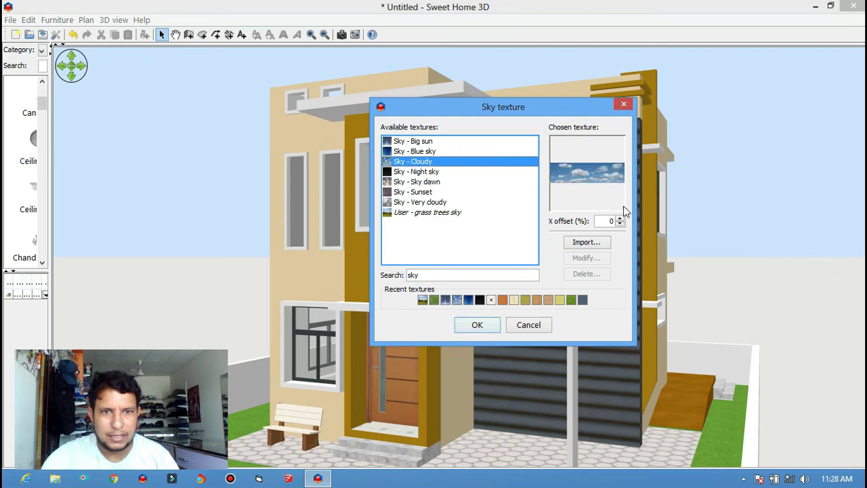
pyautogui.click(491, 327)
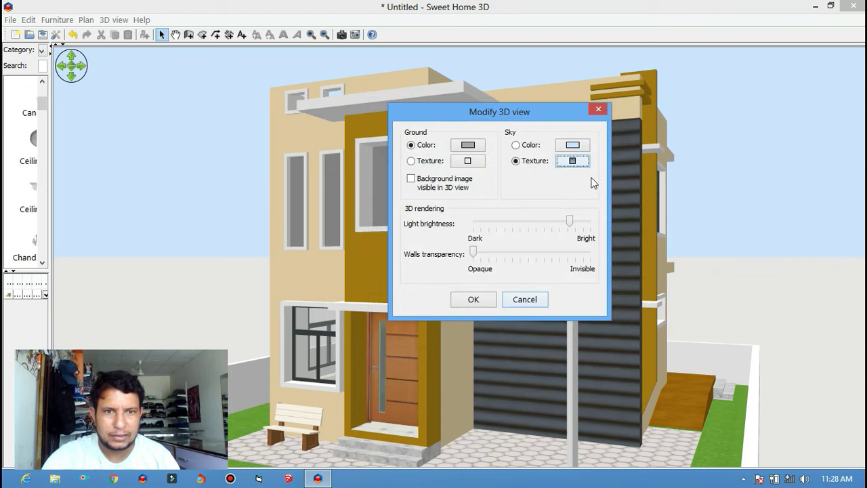
pyautogui.click(493, 299)
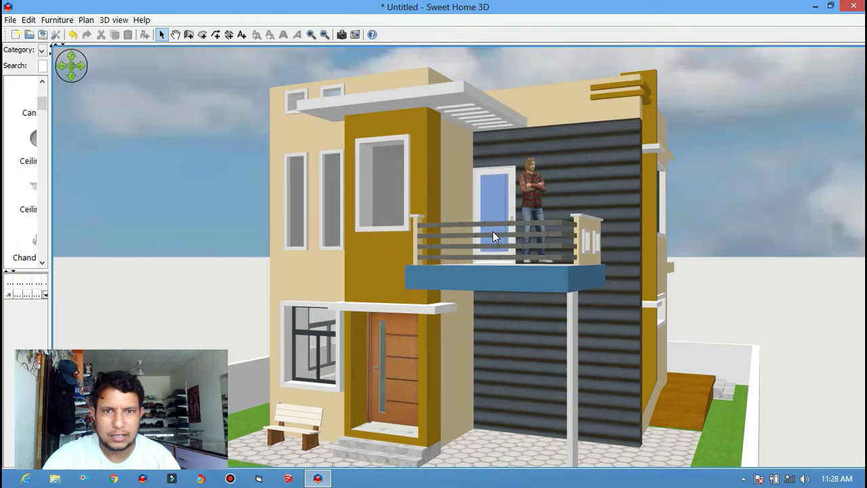
# - Turn the house to a nearly frontal view and switch to Virtual visit mode
pyautogui.moveTo(492, 232); pyautogui.dragTo(483, 141)
pyautogui.moveTo(539, 155)
pyautogui.mouseDown()
pyautogui.moveTo(576, 155)
pyautogui.moveTo(562, 84)
pyautogui.mouseUp()
pyautogui.rightClick(495, 95)
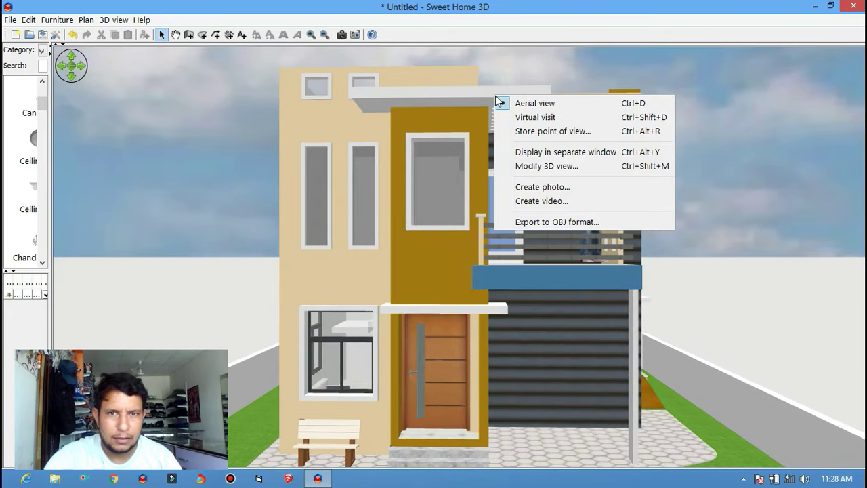
pyautogui.click(535, 118)
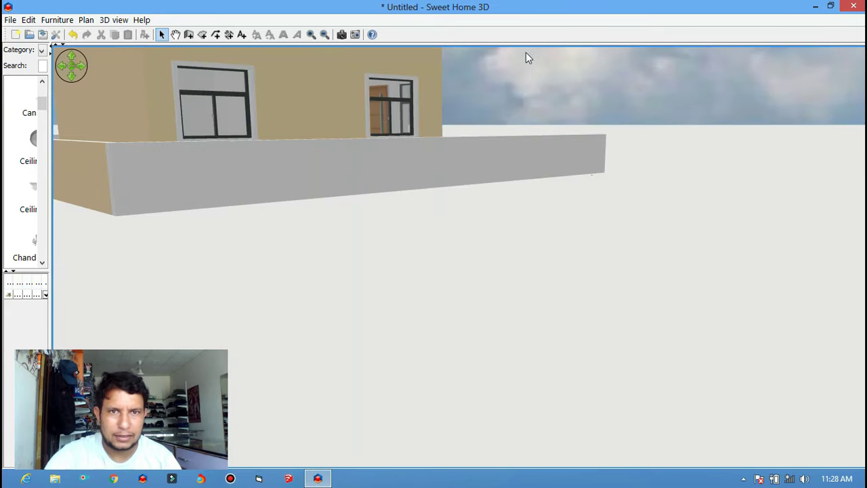
# - Place the visitor just below the plot in the plan and let the 3D view fill the window
pyautogui.moveTo(529, 101); pyautogui.dragTo(519, 387)
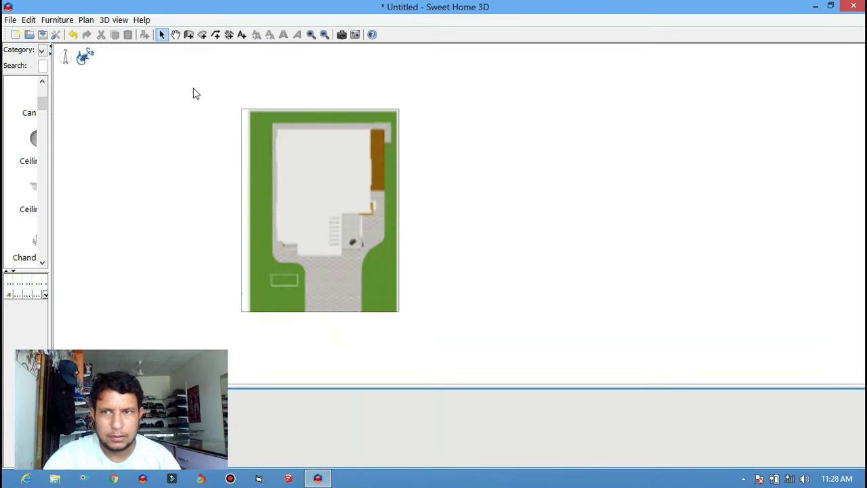
pyautogui.moveTo(83, 57)
pyautogui.mouseDown()
pyautogui.moveTo(209, 253)
pyautogui.moveTo(316, 320)
pyautogui.moveTo(344, 323)
pyautogui.moveTo(323, 349)
pyautogui.mouseUp()
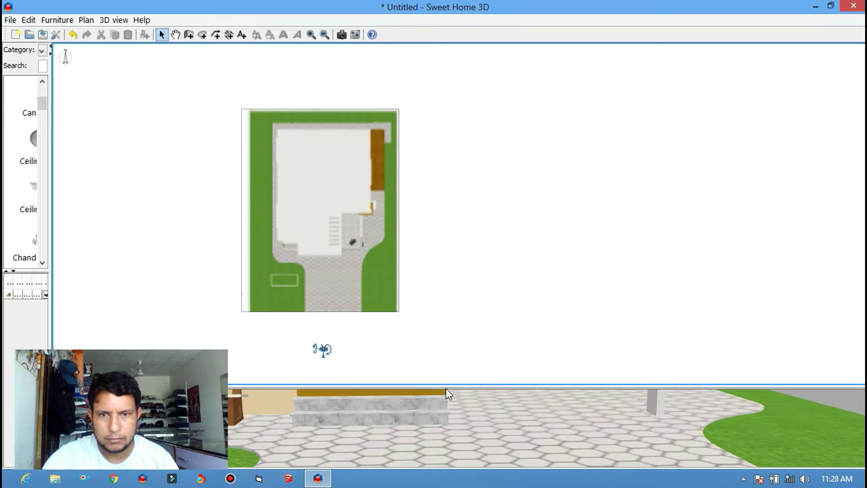
pyautogui.moveTo(448, 388); pyautogui.dragTo(424, 55)
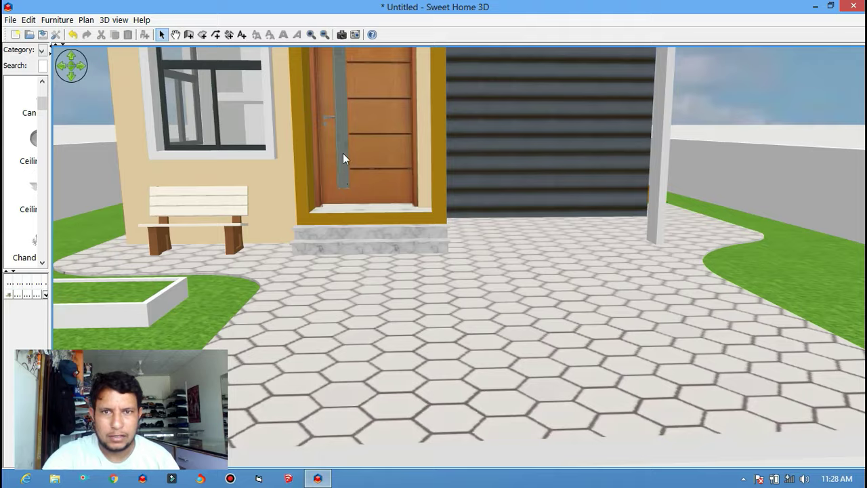
pyautogui.moveTo(344, 158)
pyautogui.mouseDown()
pyautogui.moveTo(344, 133)
pyautogui.moveTo(321, 133)
pyautogui.moveTo(468, 170)
pyautogui.moveTo(420, 215)
pyautogui.mouseUp()
# - Step the visitor back and turn to face the house front
pyautogui.scroll(-5, 419, 209)
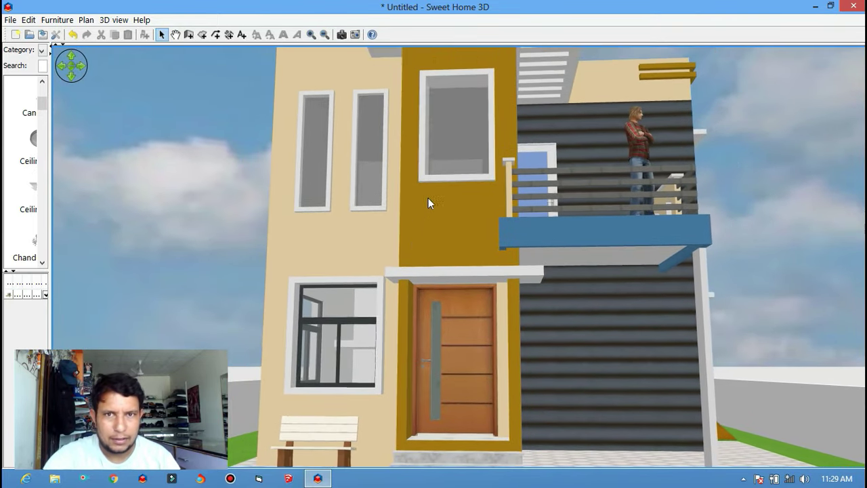
pyautogui.scroll(-2, 428, 200)
pyautogui.moveTo(427, 199)
pyautogui.mouseDown()
pyautogui.moveTo(386, 123)
pyautogui.moveTo(384, 170)
pyautogui.mouseUp()
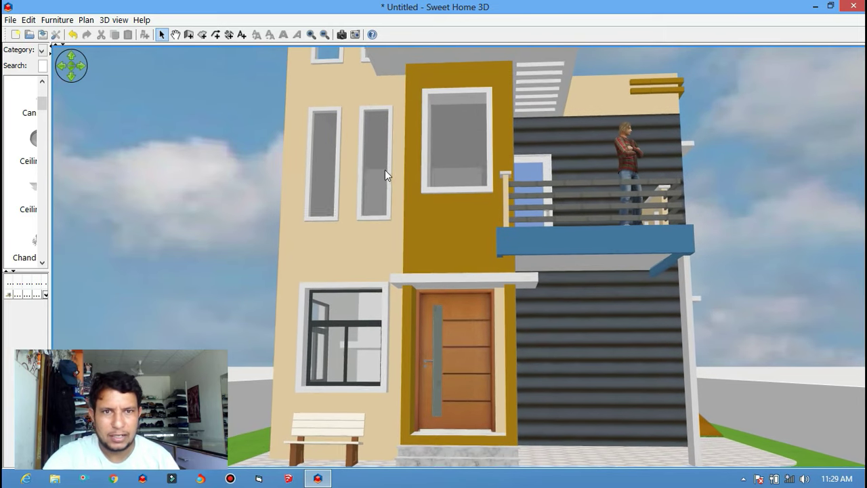
pyautogui.scroll(-2, 384, 170)
pyautogui.scroll(-2, 383, 169)
pyautogui.scroll(-2, 383, 169)
pyautogui.scroll(-2, 381, 167)
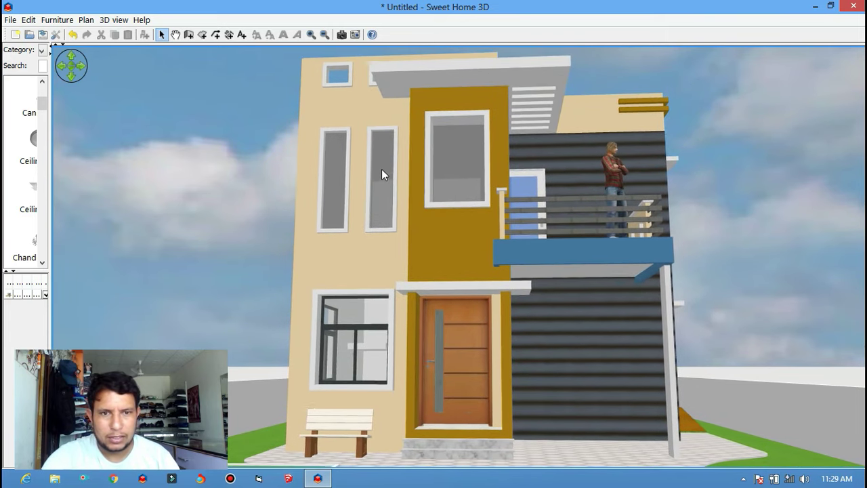
pyautogui.moveTo(477, 201)
pyautogui.mouseDown()
pyautogui.moveTo(599, 196)
pyautogui.moveTo(556, 194)
pyautogui.moveTo(557, 231)
pyautogui.mouseUp()
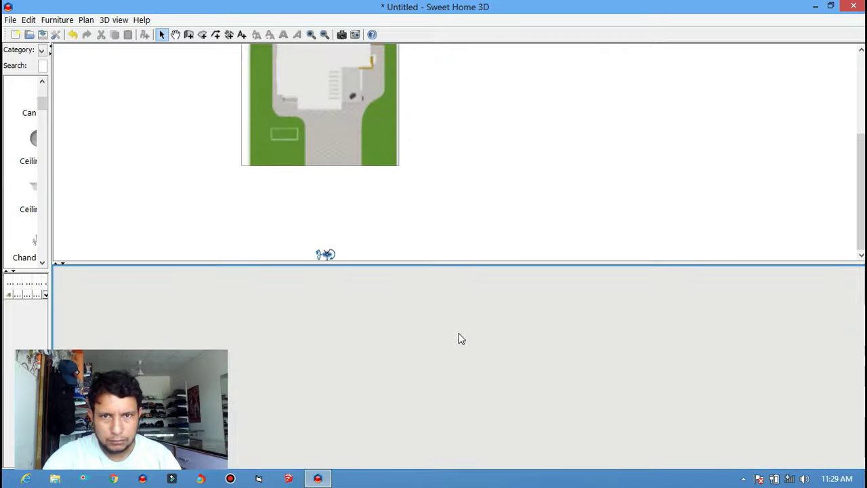
# - Reposition the visitor in the plan to a new viewpoint, then restore the full-window 3D view
pyautogui.moveTo(489, 45); pyautogui.dragTo(380, 332)
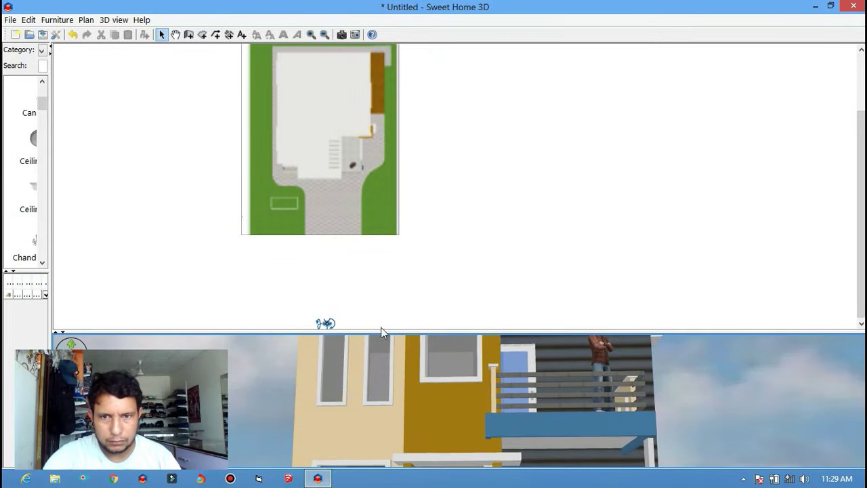
pyautogui.moveTo(326, 323)
pyautogui.mouseDown()
pyautogui.moveTo(384, 285)
pyautogui.moveTo(388, 264)
pyautogui.mouseUp()
pyautogui.moveTo(472, 330); pyautogui.dragTo(470, 35)
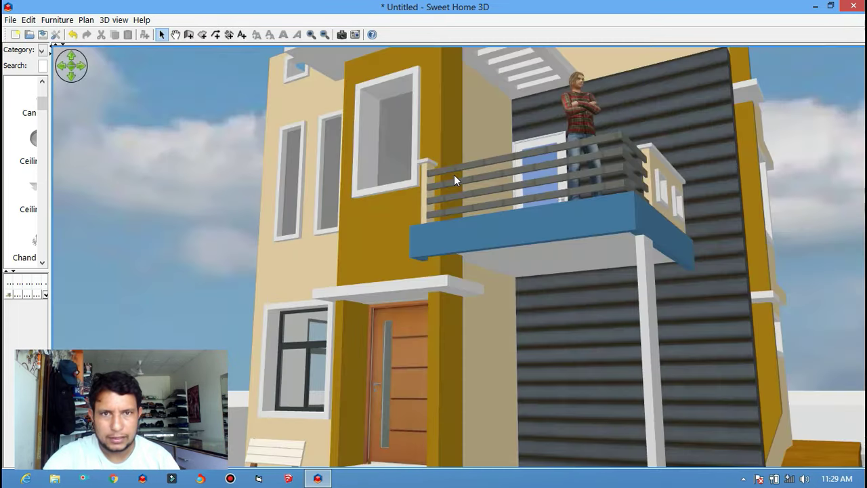
pyautogui.moveTo(454, 195); pyautogui.dragTo(540, 204)
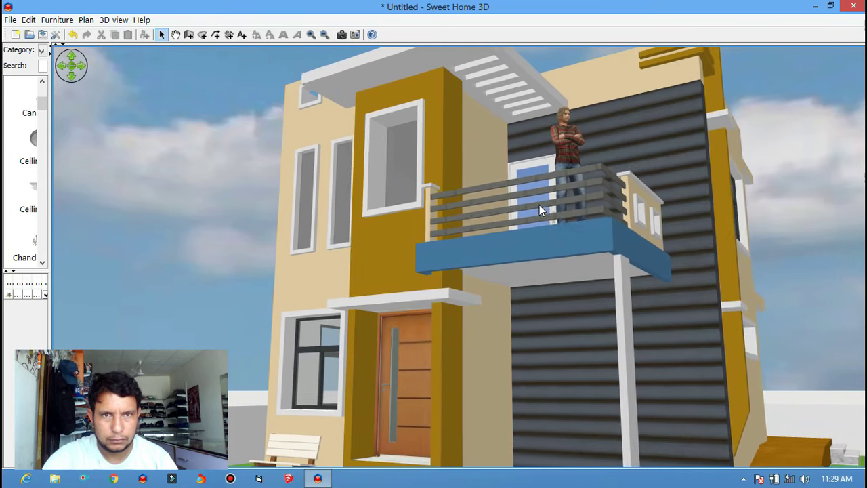
# - Frame the house front and tilt the camera down to show the bench, steps and paved ground
pyautogui.scroll(-3, 539, 205)
pyautogui.scroll(-2, 540, 204)
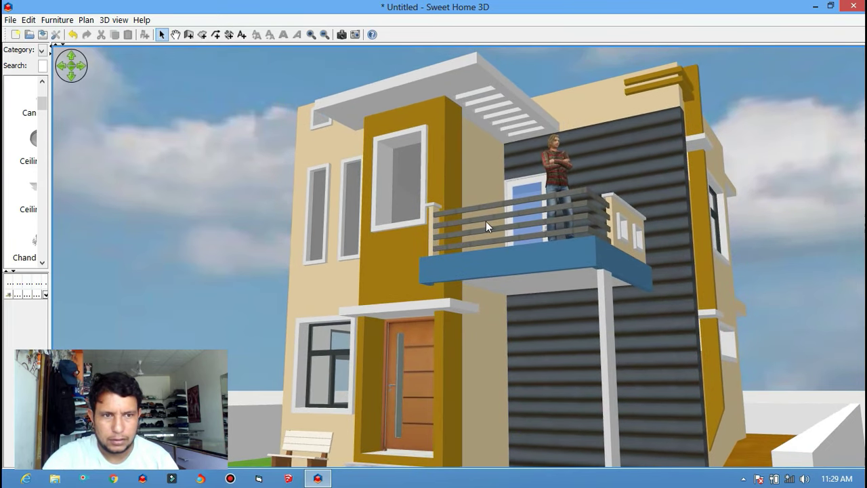
pyautogui.scroll(2, 544, 214)
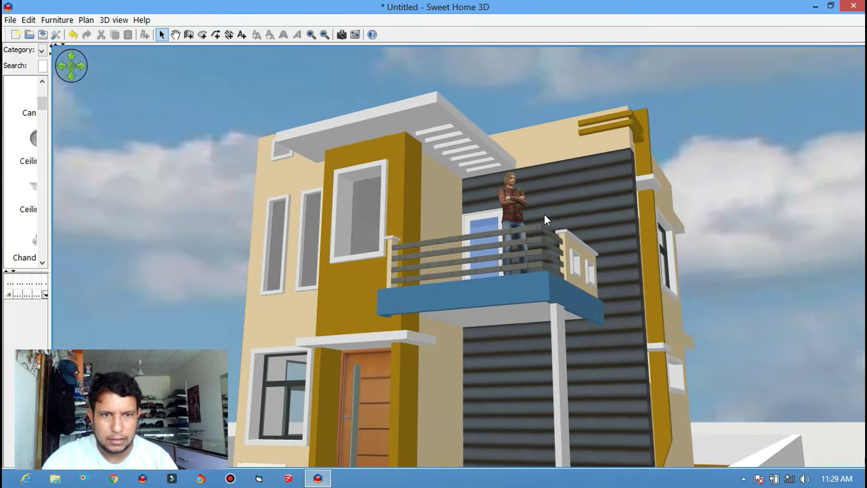
pyautogui.scroll(-2, 540, 225)
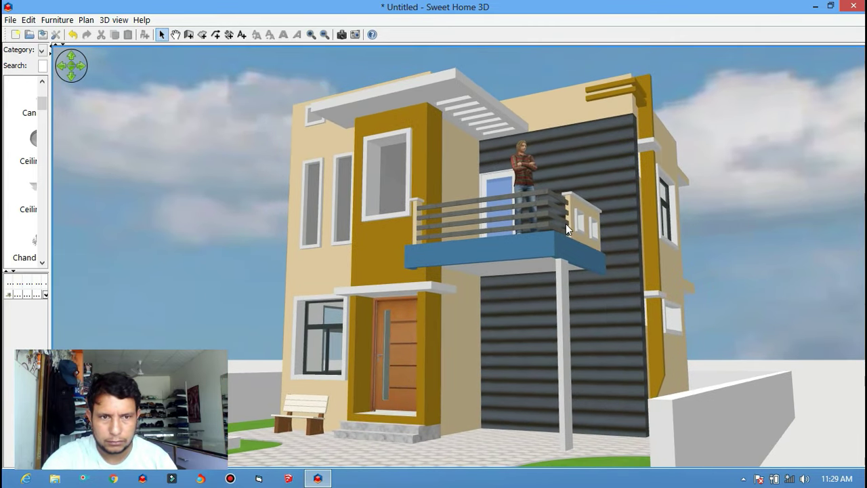
pyautogui.moveTo(550, 222); pyautogui.dragTo(470, 218)
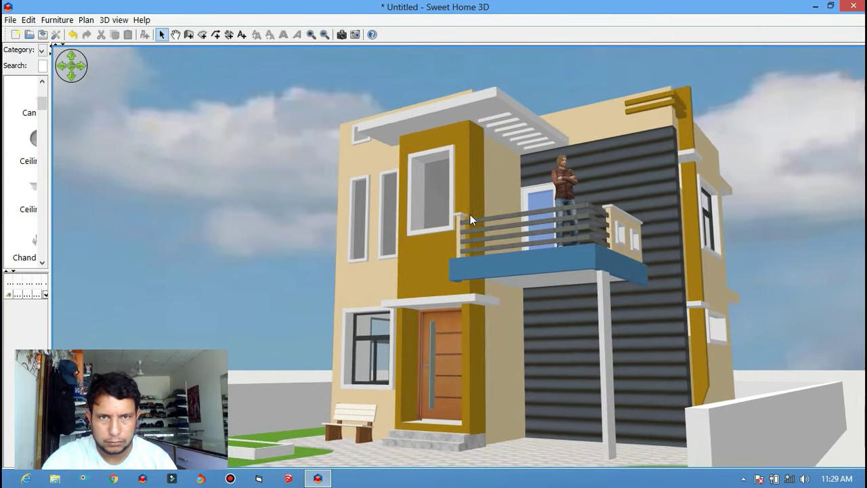
pyautogui.press('pagedown')
pyautogui.press('pagedown')
pyautogui.press('pagedown')
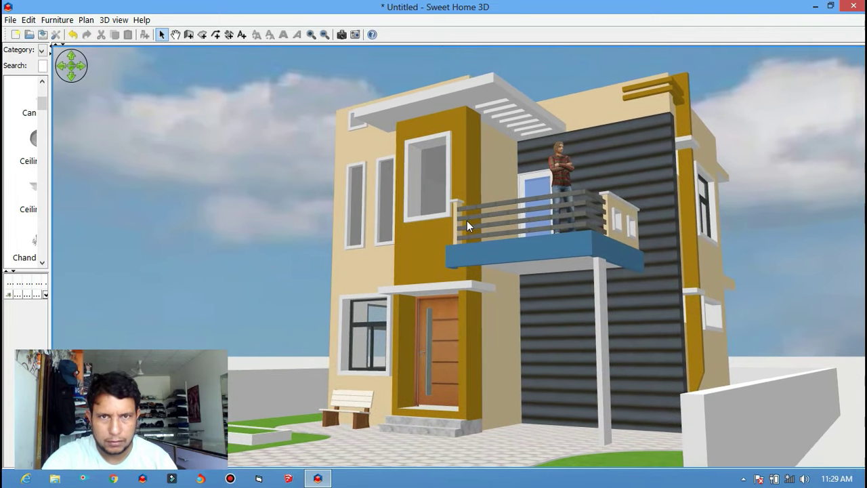
pyautogui.press('pagedown')
pyautogui.moveTo(469, 223); pyautogui.dragTo(540, 281)
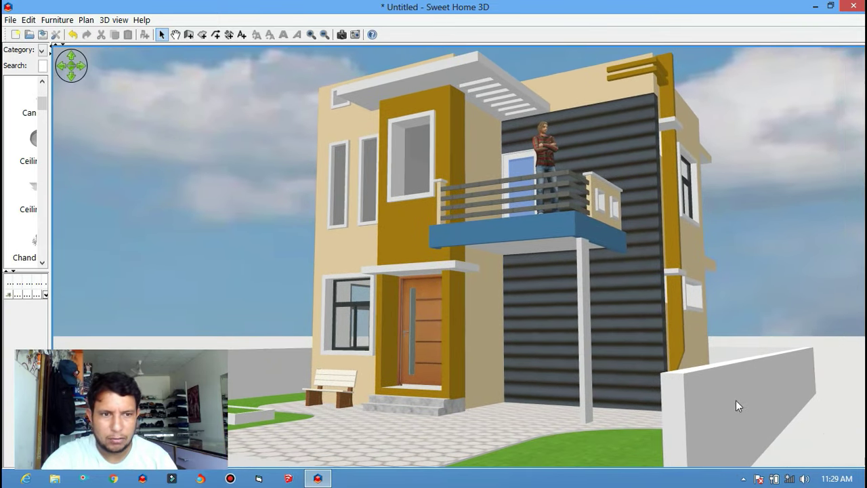
# - Apply the grass texture at 1000% scale to the ground and nudge the camera angle
pyautogui.rightClick(676, 202)
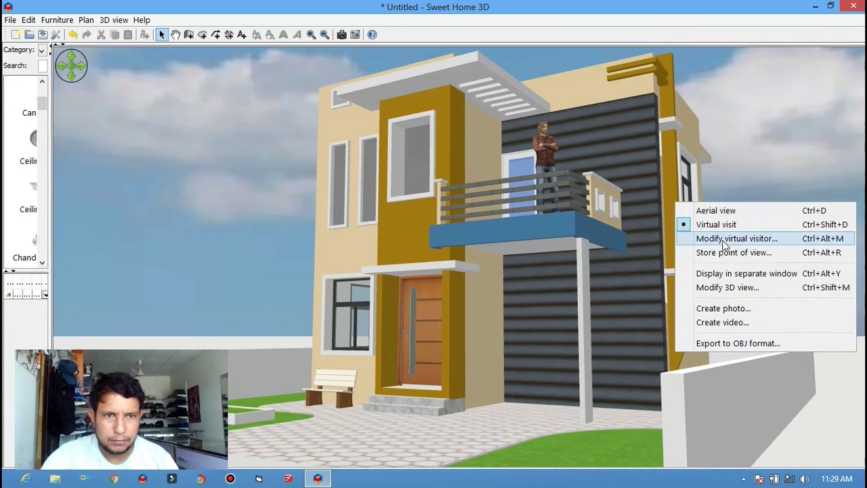
pyautogui.click(740, 290)
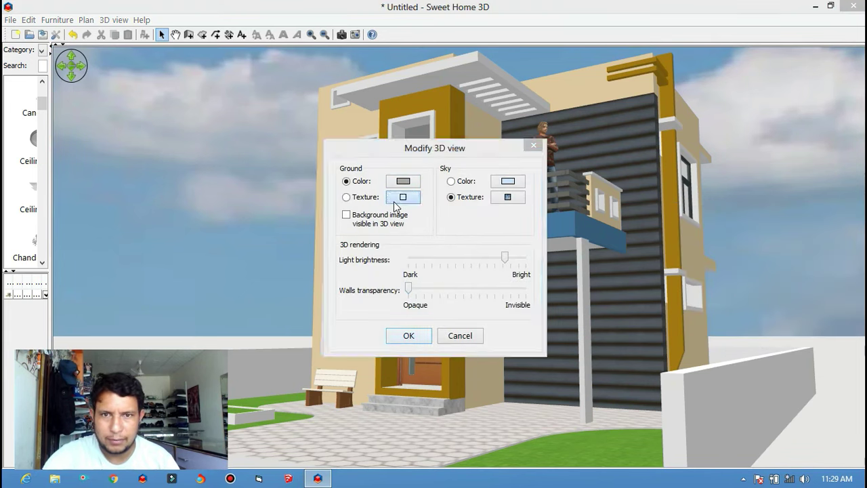
pyautogui.click(398, 199)
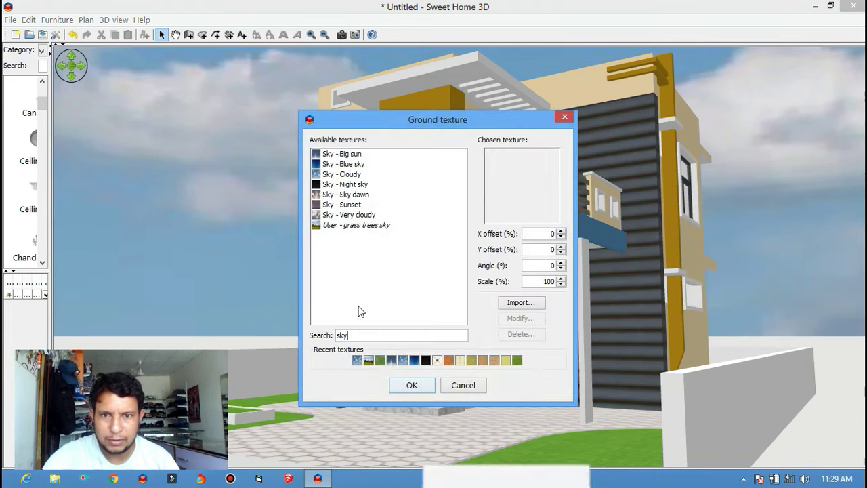
pyautogui.click(517, 360)
pyautogui.click(549, 281)
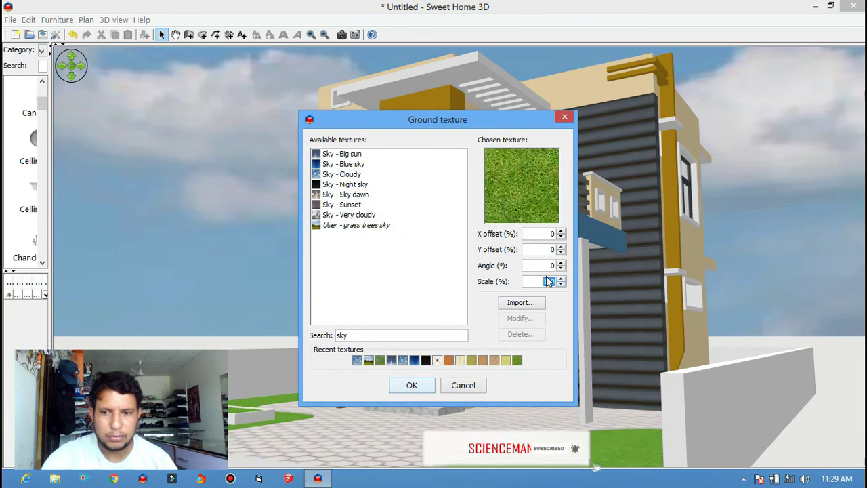
pyautogui.click(546, 276)
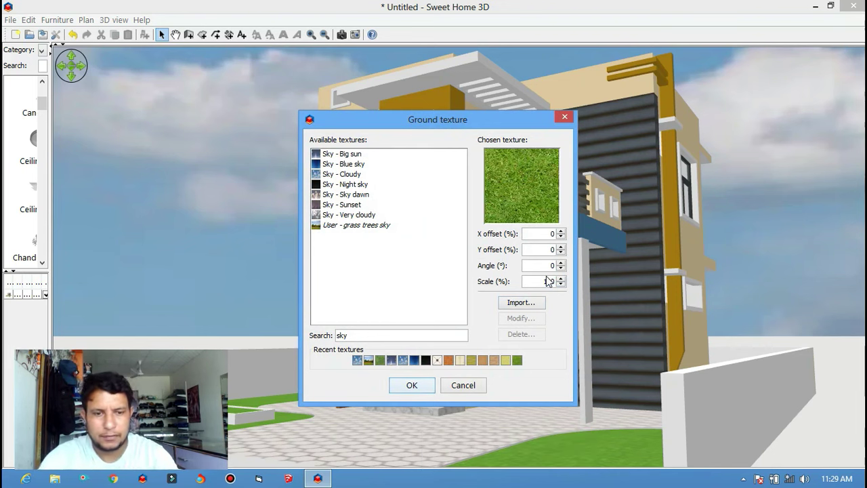
pyautogui.write('0')
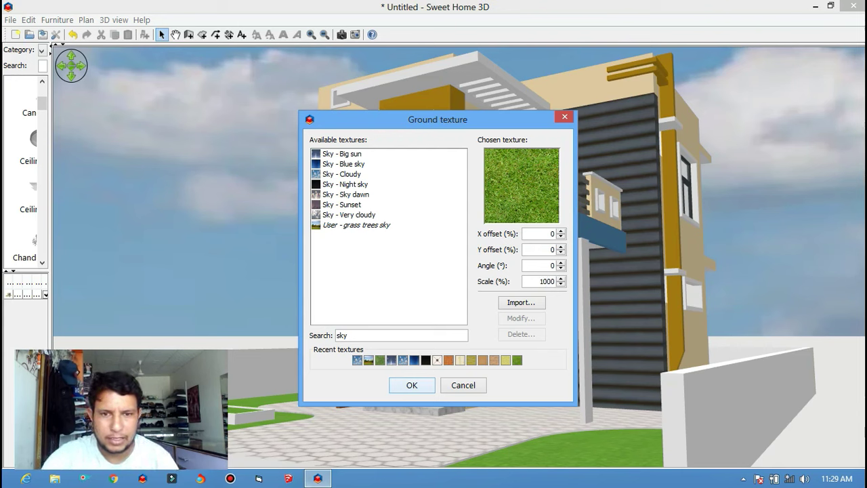
pyautogui.click(410, 385)
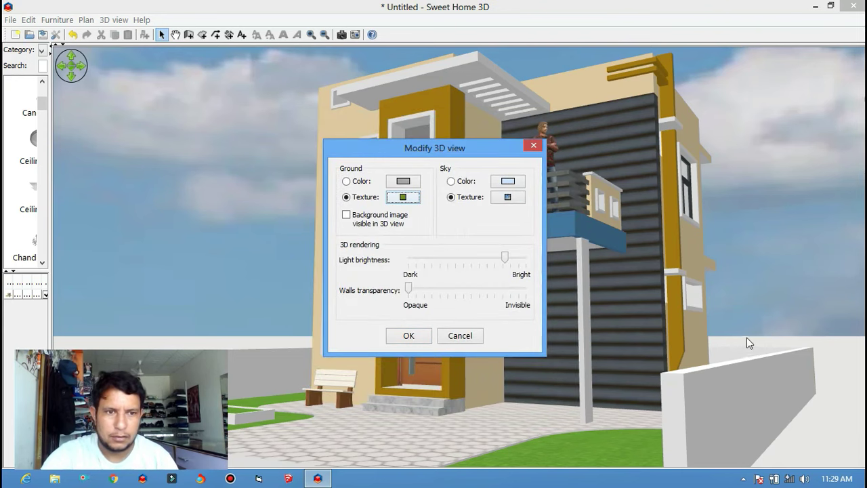
pyautogui.click(427, 332)
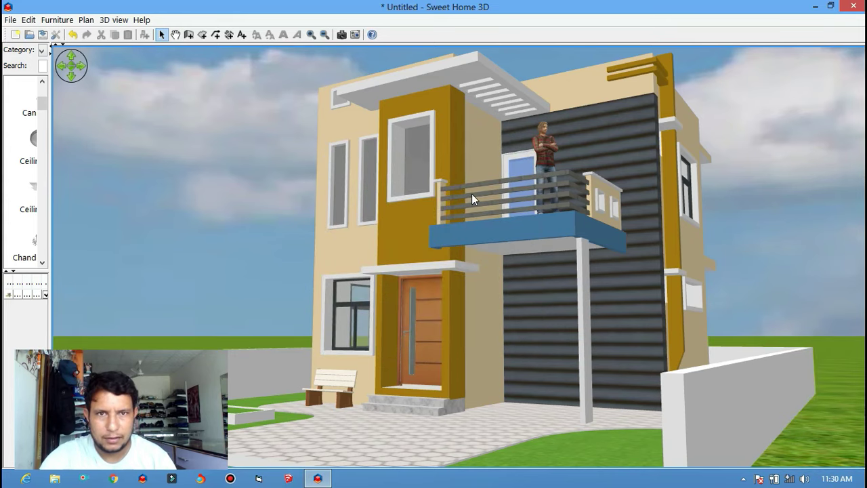
pyautogui.moveTo(462, 204); pyautogui.dragTo(459, 198)
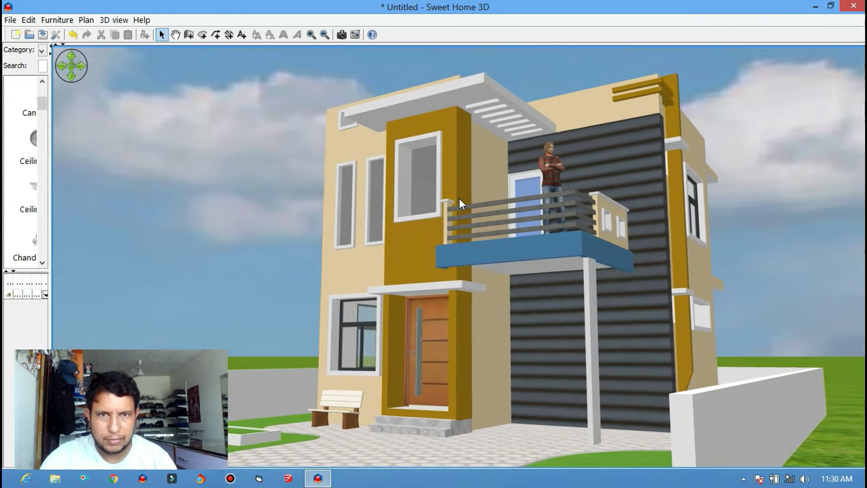
pyautogui.moveTo(403, 229); pyautogui.dragTo(429, 214)
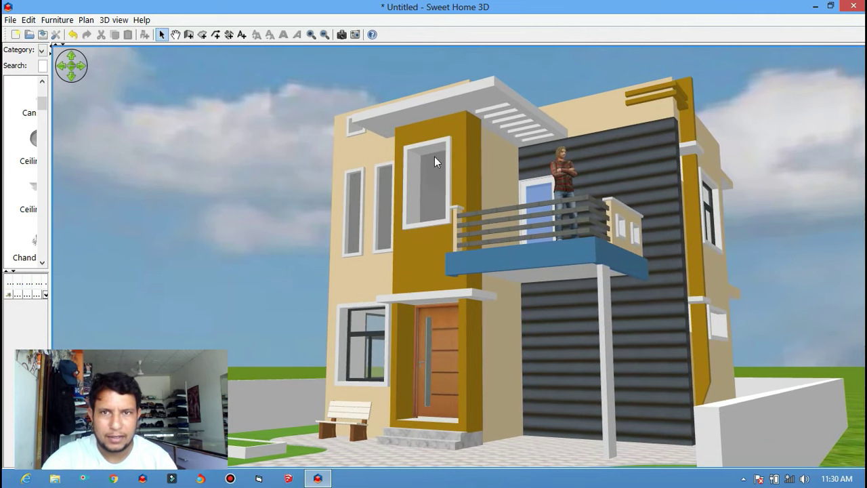
pyautogui.click(342, 34)
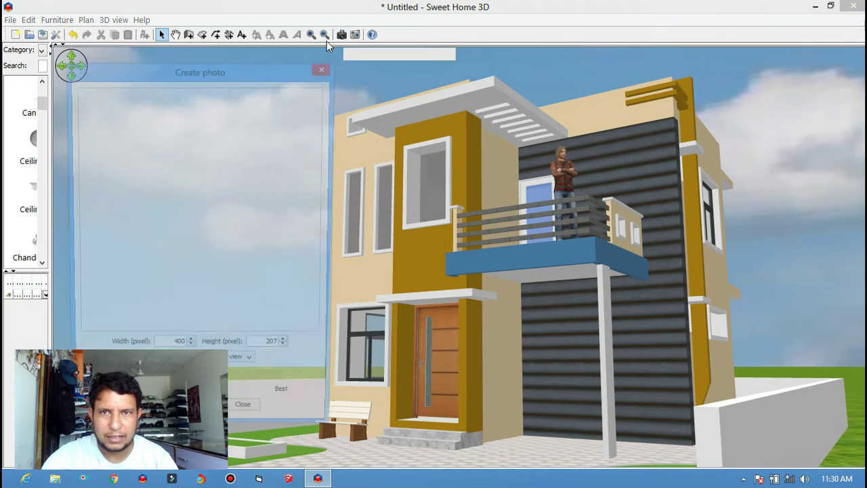
pyautogui.moveTo(238, 79)
pyautogui.mouseDown()
pyautogui.moveTo(633, 83)
pyautogui.moveTo(620, 67)
pyautogui.mouseUp()
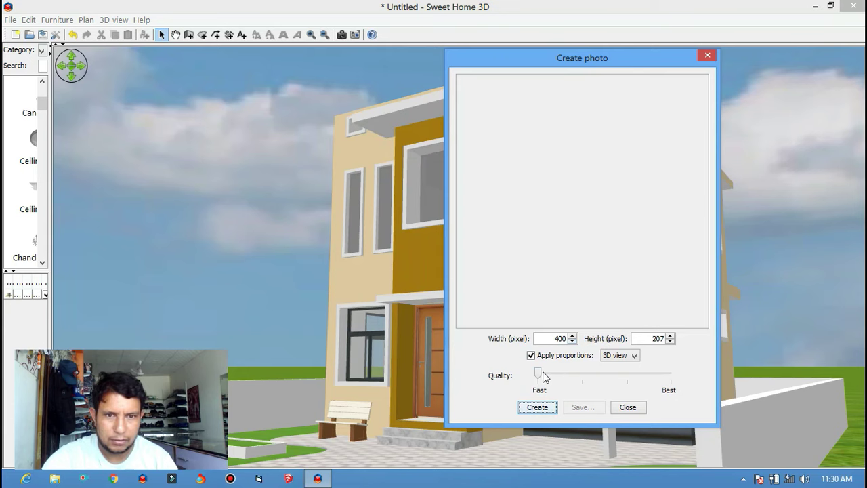
pyautogui.moveTo(543, 376); pyautogui.dragTo(696, 377)
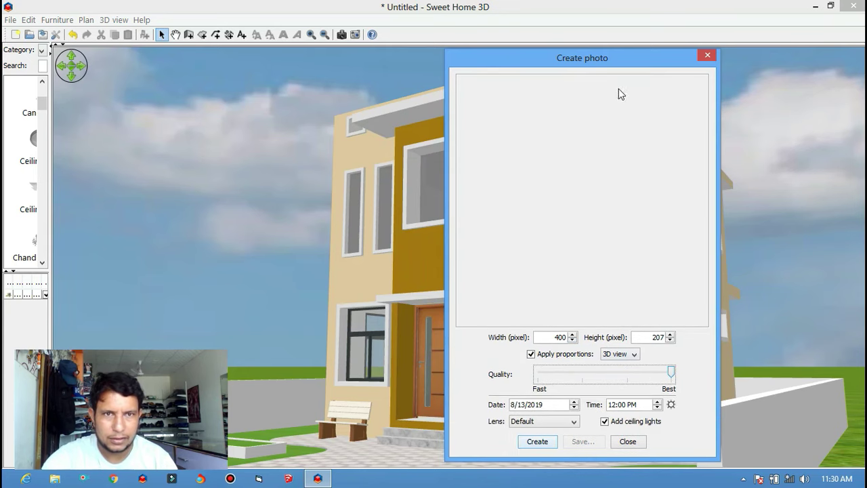
pyautogui.moveTo(616, 62); pyautogui.dragTo(603, 55)
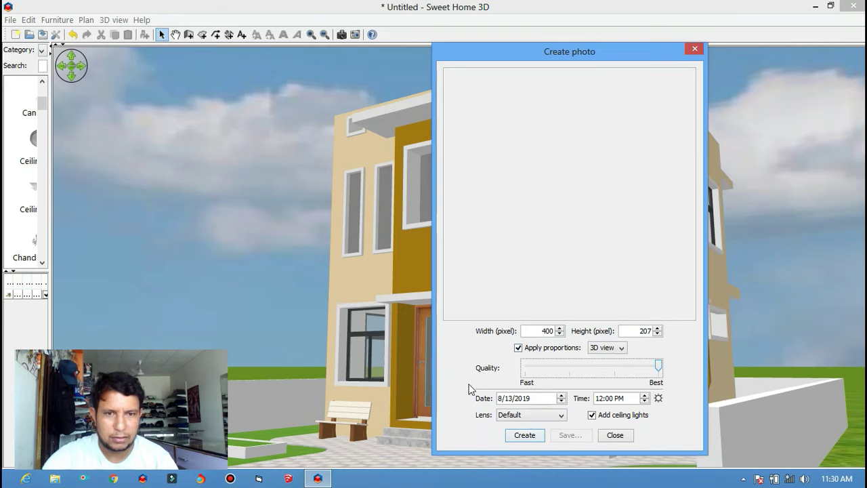
pyautogui.click(534, 434)
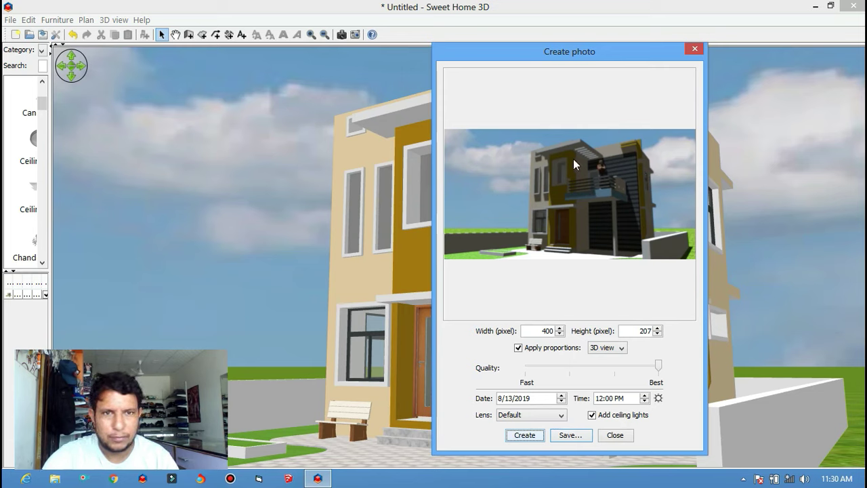
pyautogui.click(695, 49)
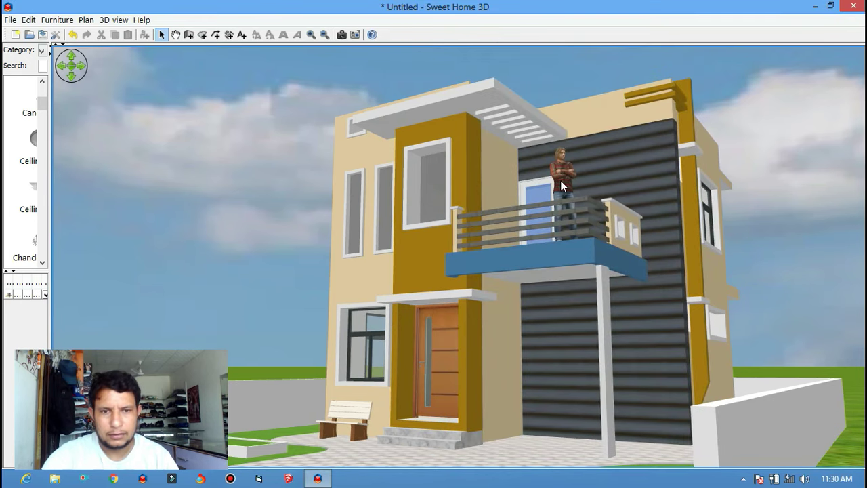
# - Add a Halogen light source from the Lights category onto the plan
pyautogui.moveTo(561, 180)
pyautogui.mouseDown()
pyautogui.moveTo(550, 213)
pyautogui.moveTo(558, 104)
pyautogui.mouseUp()
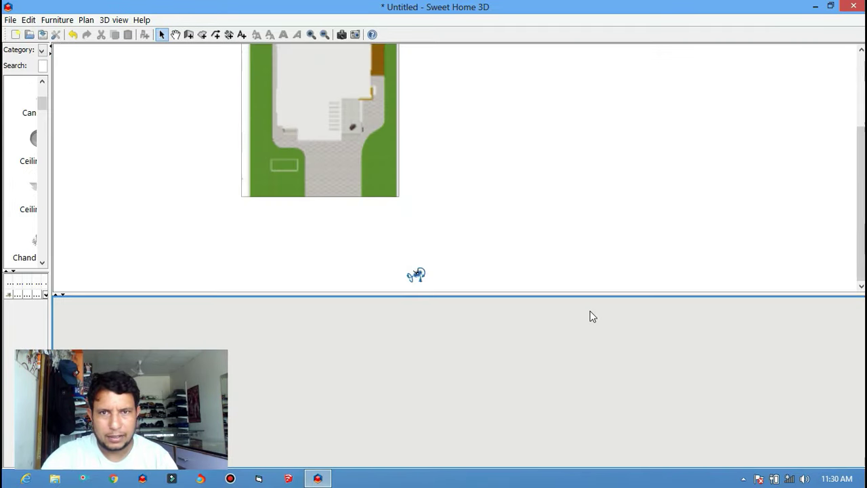
pyautogui.moveTo(561, 43); pyautogui.dragTo(590, 342)
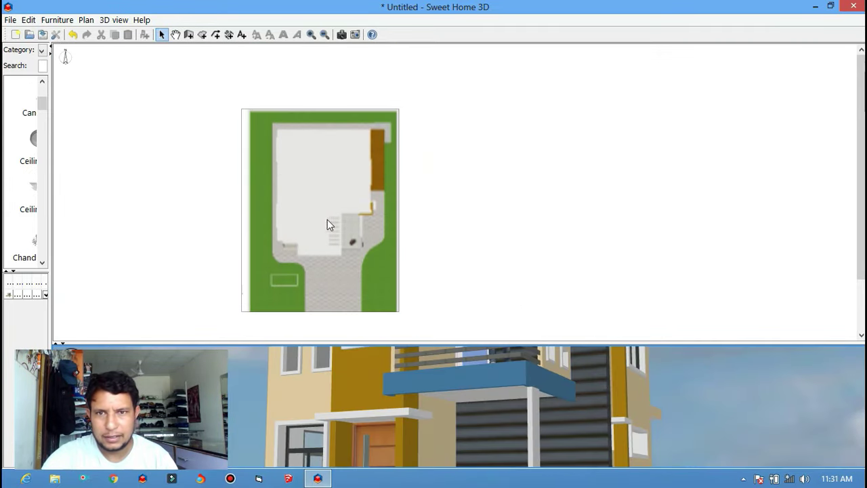
pyautogui.moveTo(51, 196); pyautogui.dragTo(241, 165)
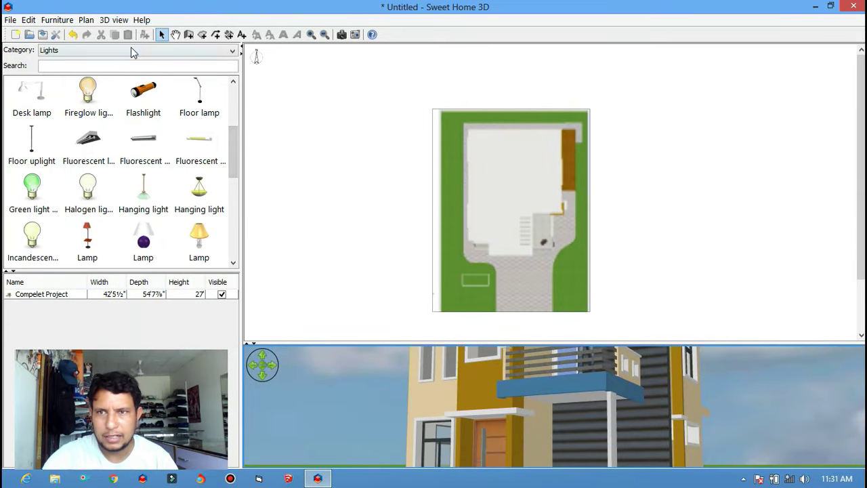
pyautogui.click(133, 52)
pyautogui.click(99, 133)
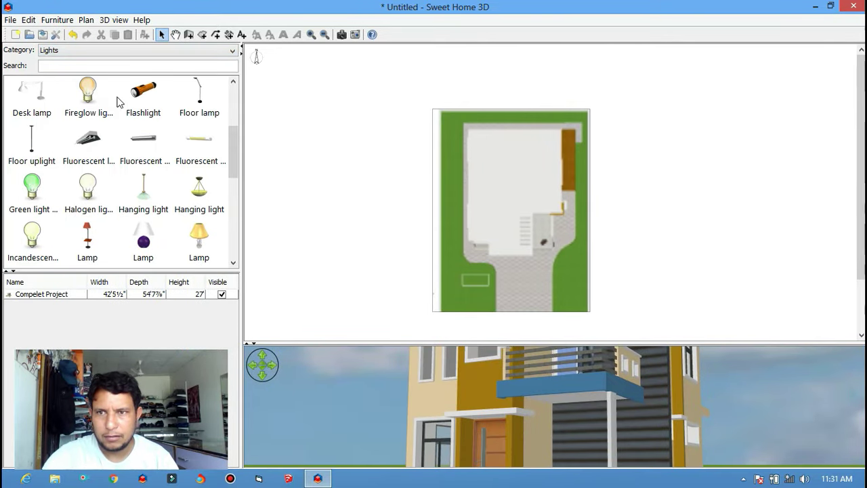
pyautogui.click(87, 196)
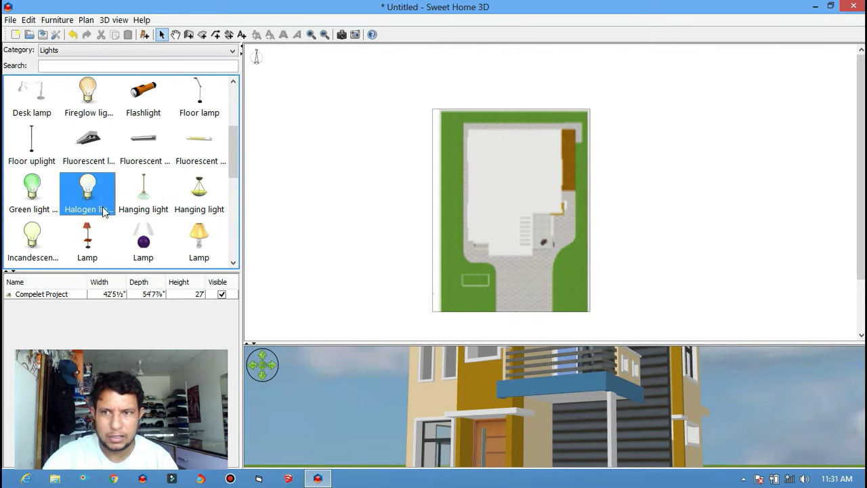
pyautogui.moveTo(94, 198)
pyautogui.mouseDown()
pyautogui.moveTo(523, 269)
pyautogui.moveTo(579, 323)
pyautogui.mouseUp()
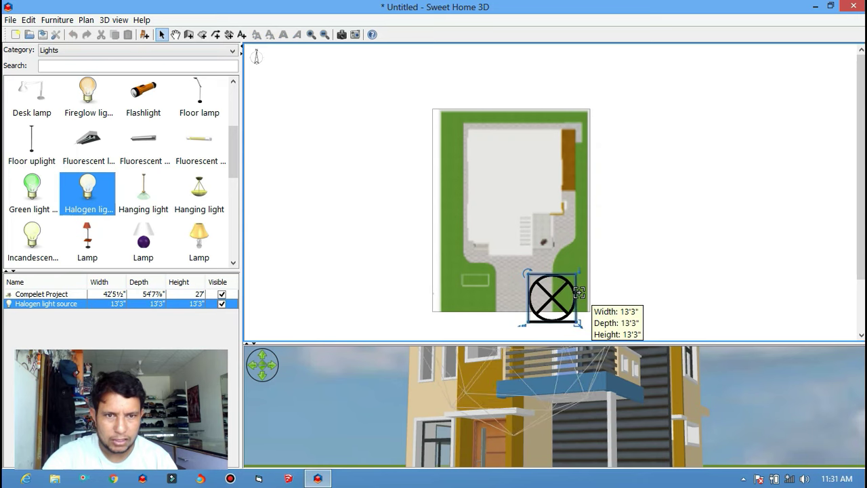
# - Move the halogen light onto the front paving, raise it to 11'6" and set power to about 29%
pyautogui.moveTo(566, 292); pyautogui.dragTo(544, 275)
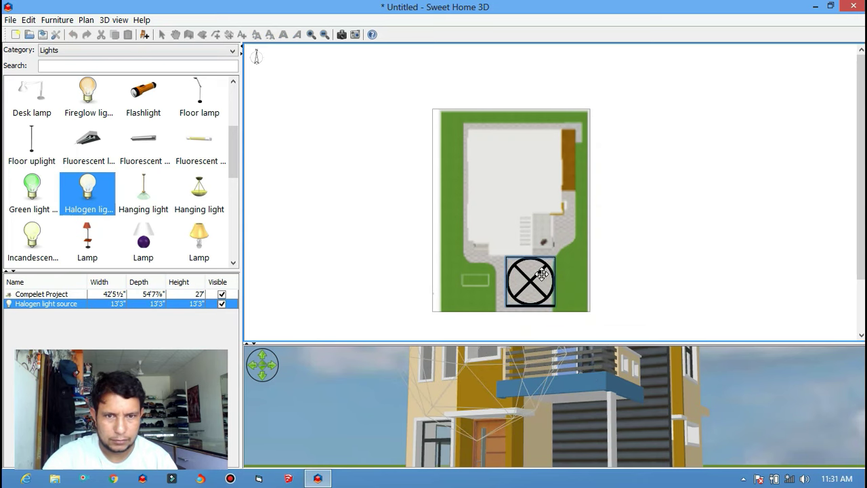
pyautogui.scroll(-3, 504, 159)
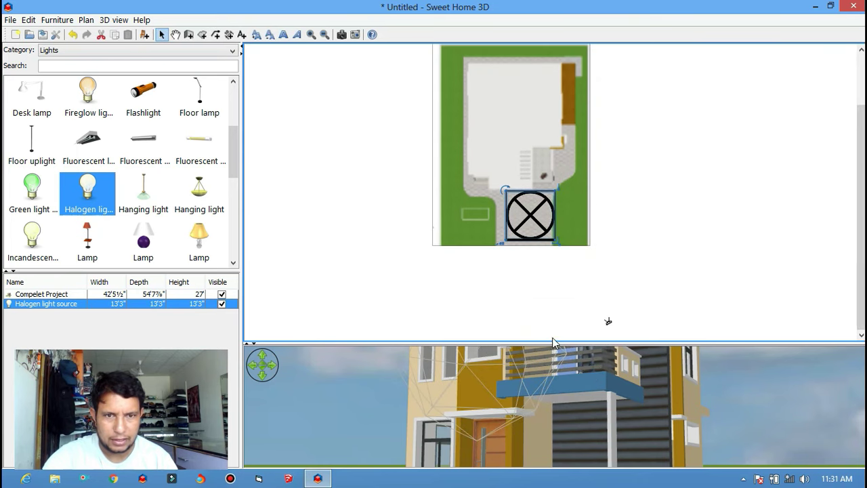
pyautogui.moveTo(552, 343); pyautogui.dragTo(553, 252)
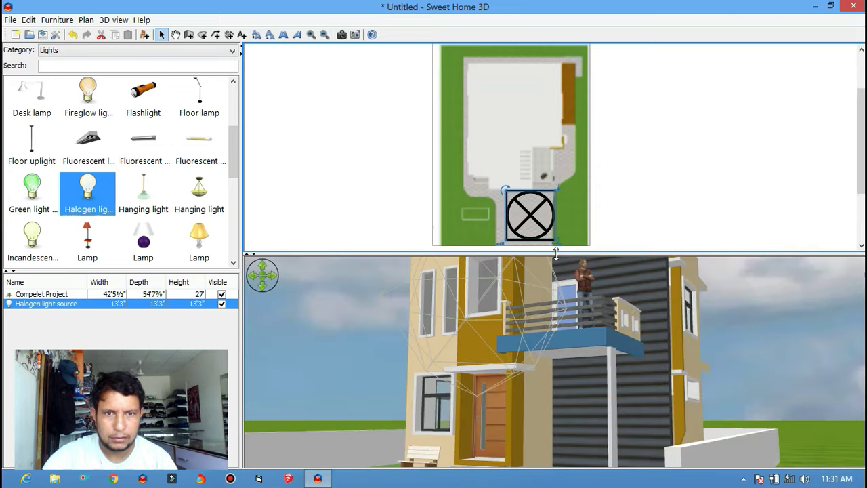
pyautogui.scroll(2, 491, 298)
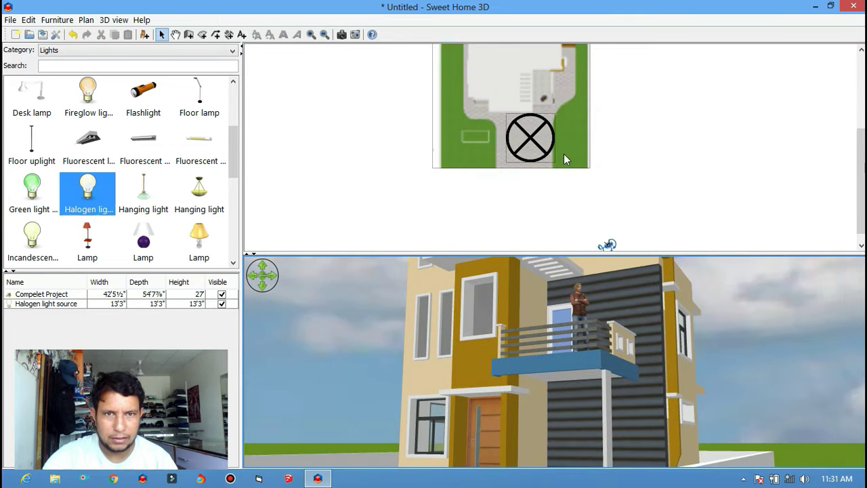
pyautogui.click(546, 147)
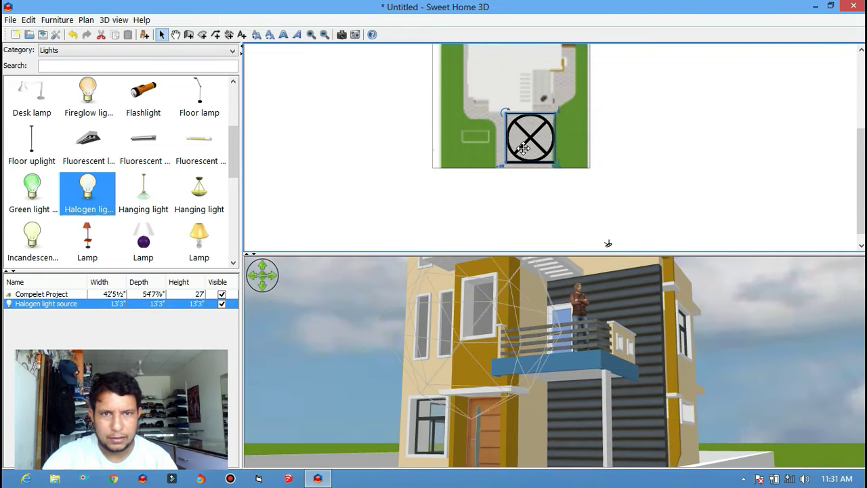
pyautogui.moveTo(549, 112); pyautogui.dragTo(543, 47)
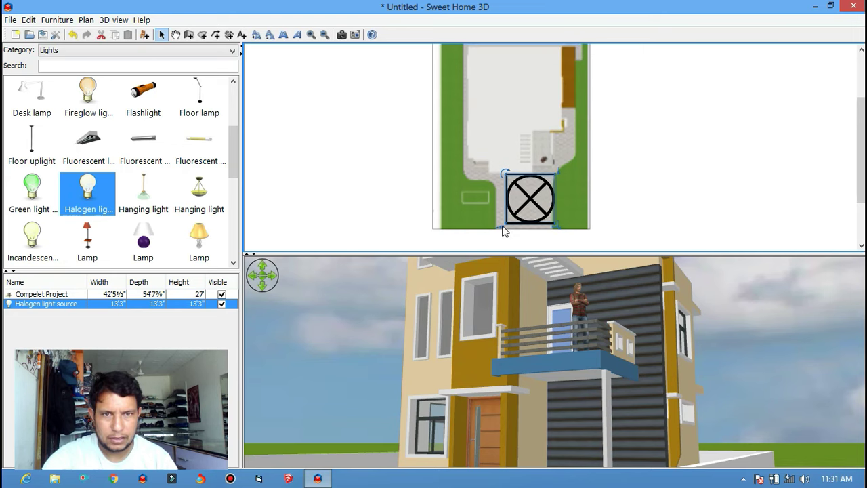
pyautogui.moveTo(506, 224)
pyautogui.mouseDown()
pyautogui.moveTo(491, 227)
pyautogui.moveTo(502, 236)
pyautogui.mouseUp()
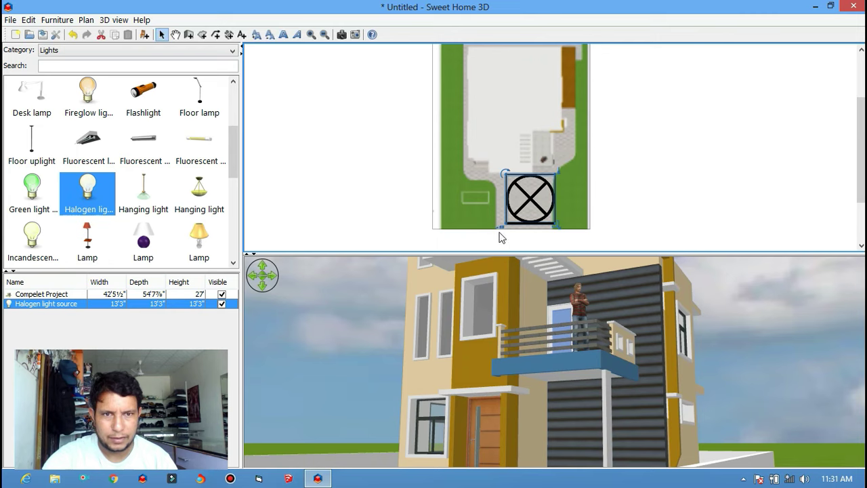
# - Deselect the light, shrink the catalog and let the 3D view fill the window
pyautogui.click(642, 212)
pyautogui.moveTo(242, 230); pyautogui.dragTo(27, 256)
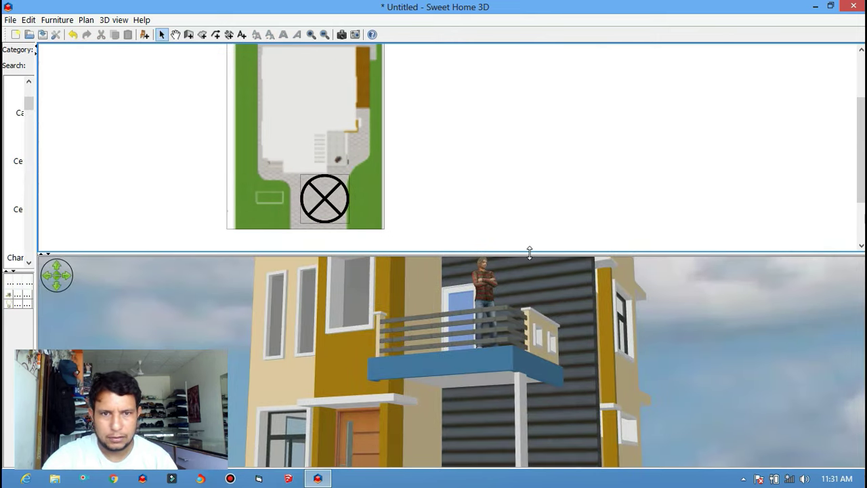
pyautogui.moveTo(530, 252); pyautogui.dragTo(546, 42)
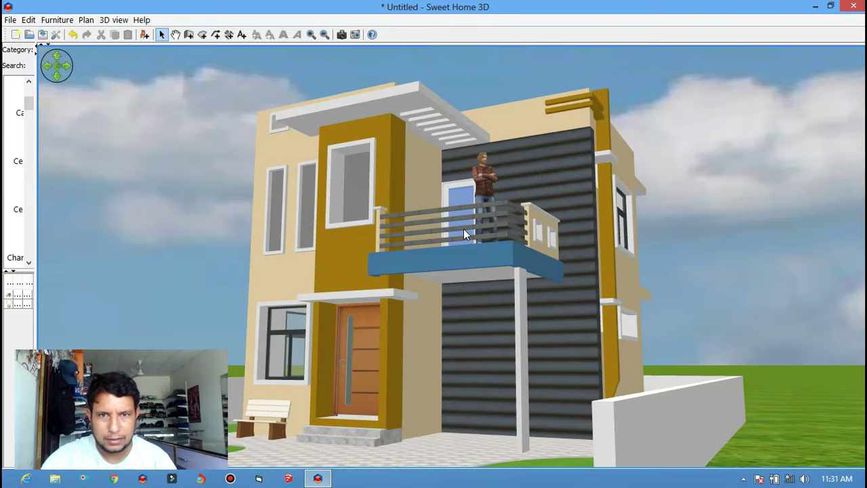
# - Orbit the view to show more ground in front of the house
pyautogui.scroll(2, 464, 230)
pyautogui.scroll(2, 462, 228)
pyautogui.scroll(1, 469, 224)
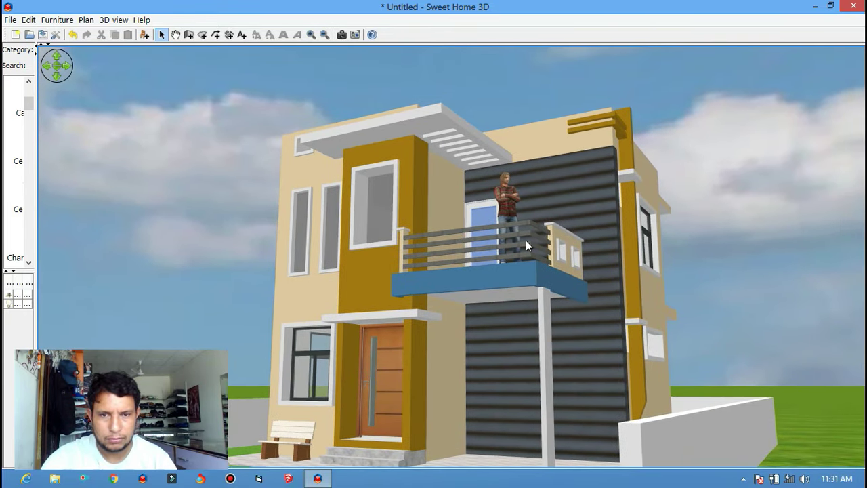
pyautogui.moveTo(478, 115); pyautogui.dragTo(468, 98)
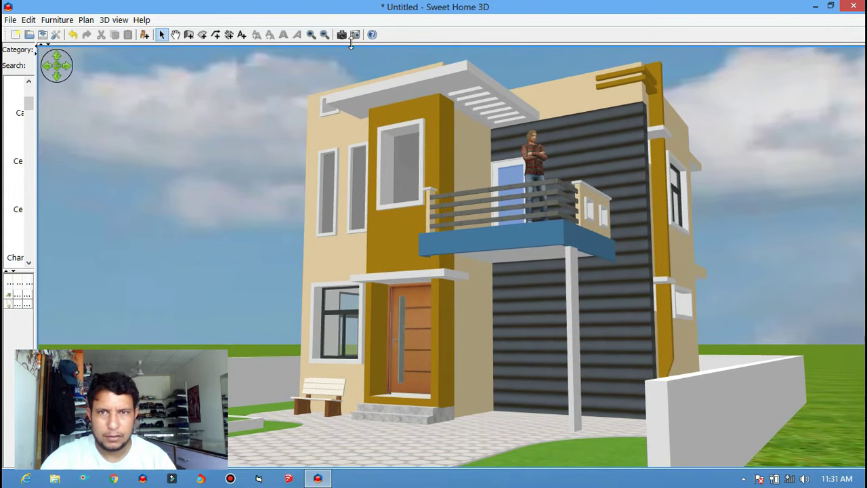
# - Render a best-quality photo 800 pixels wide, keeping the 3D view proportions
pyautogui.click(340, 35)
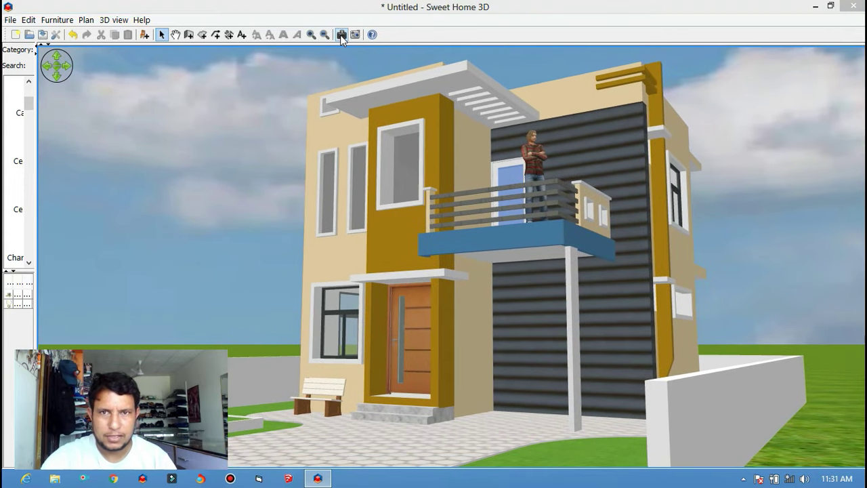
pyautogui.click(543, 329)
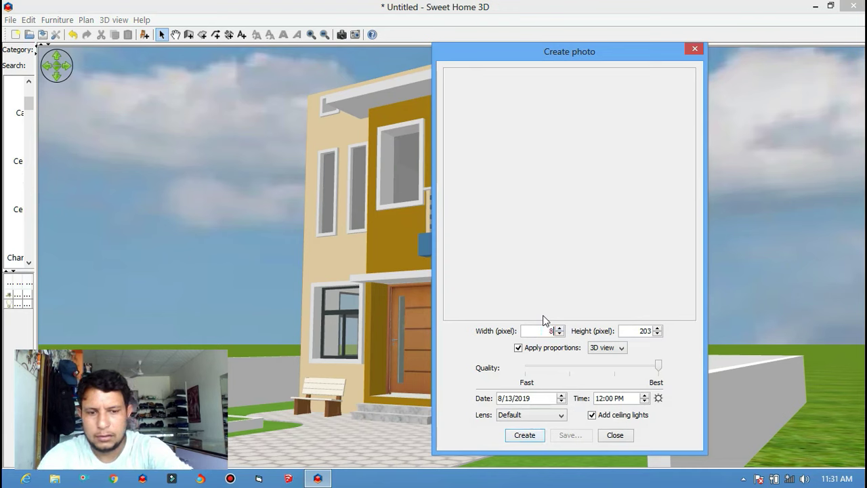
pyautogui.write('800')
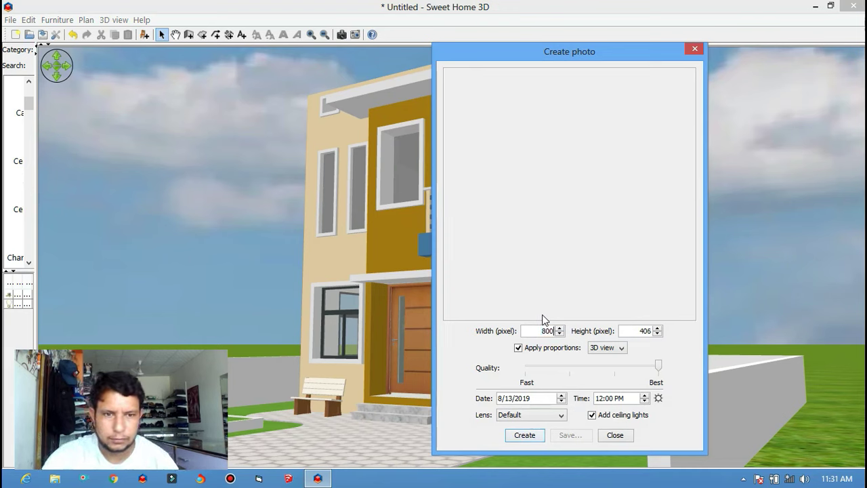
pyautogui.click(607, 348)
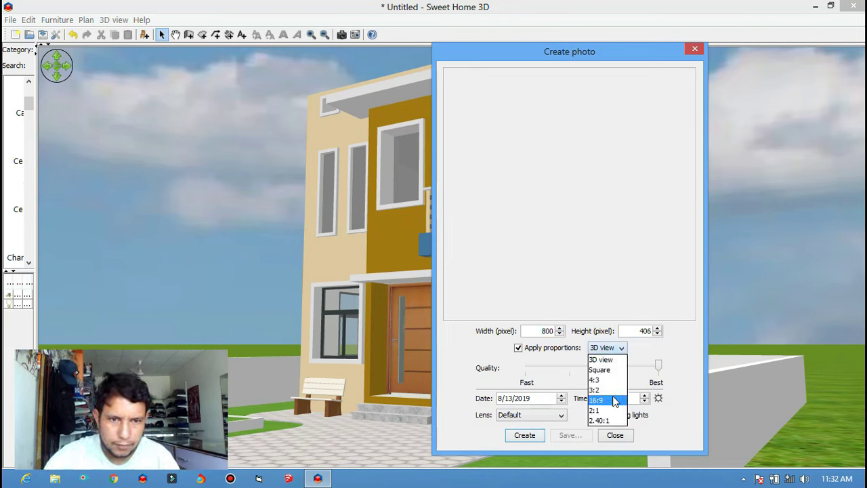
pyautogui.click(612, 401)
pyautogui.click(612, 348)
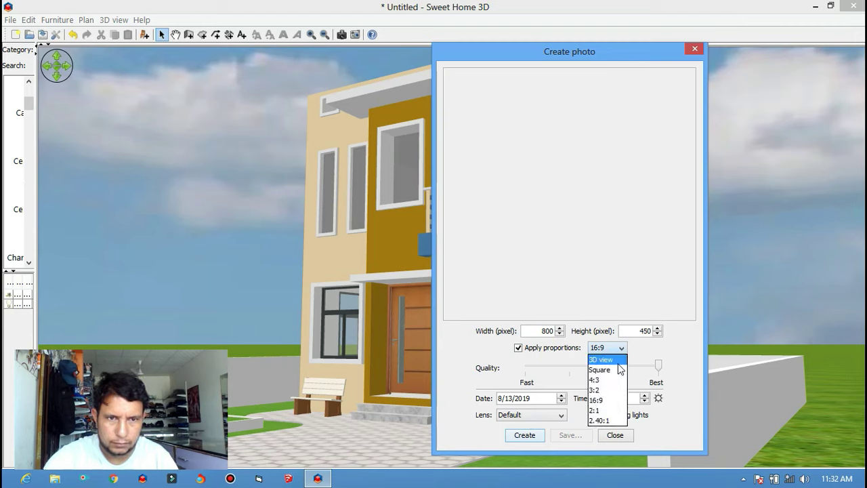
pyautogui.click(618, 359)
pyautogui.click(525, 435)
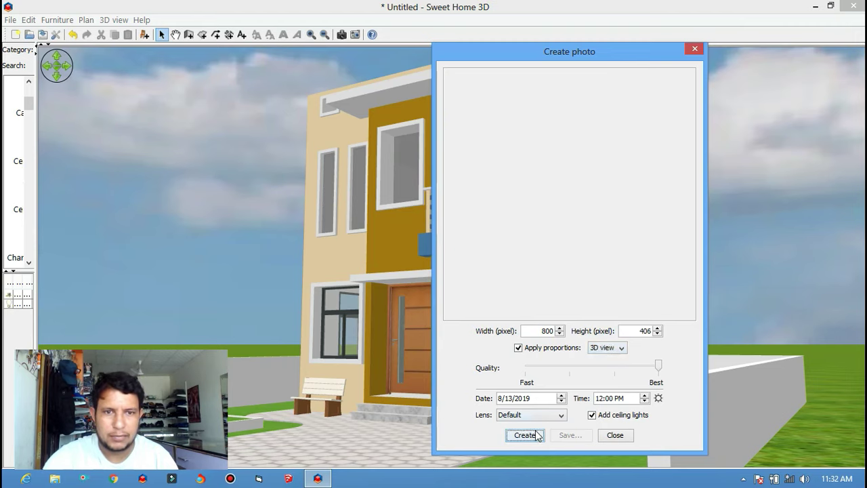
pyautogui.moveTo(561, 52)
pyautogui.mouseDown()
pyautogui.moveTo(613, 52)
pyautogui.moveTo(626, 63)
pyautogui.mouseUp()
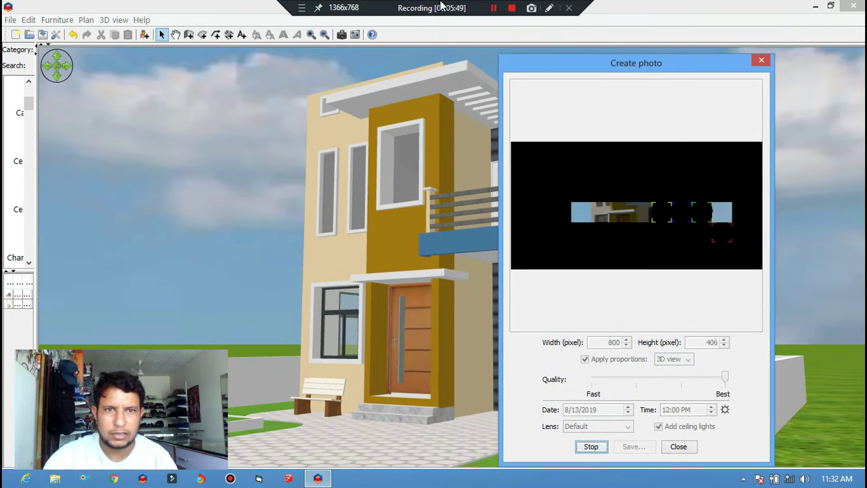
pyautogui.click(492, 9)
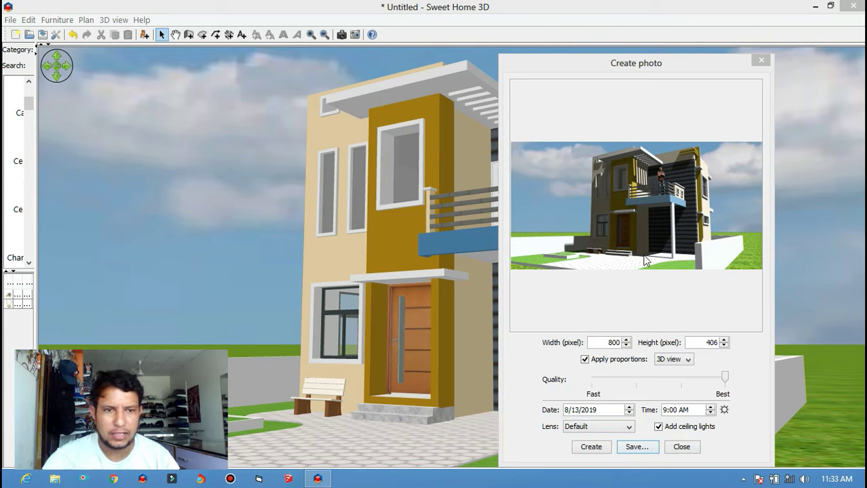
# - Save the photo to the Desktop as PNG 'sfsadf', close the photo window and minimise Sweet Home 3D
pyautogui.click(637, 447)
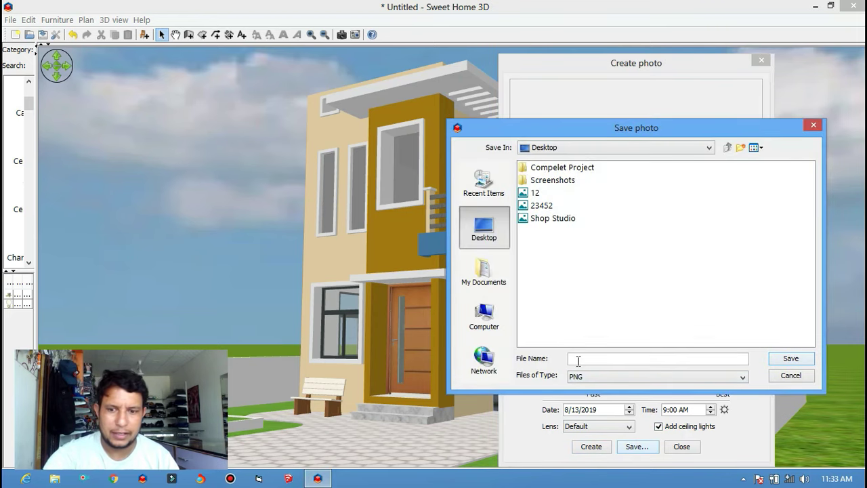
pyautogui.write('sfsadf')
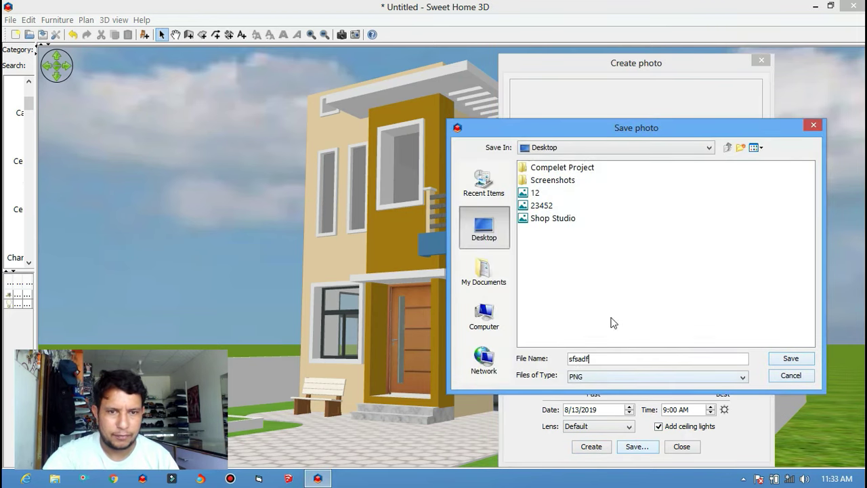
pyautogui.click(789, 359)
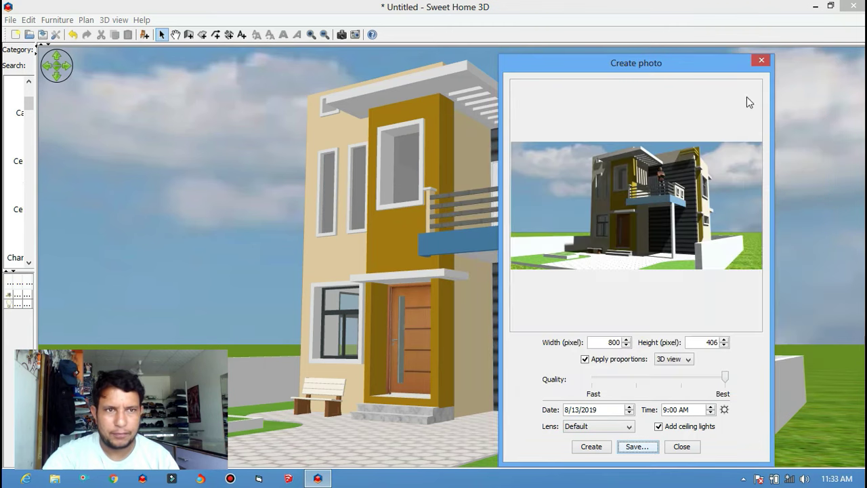
pyautogui.click(761, 60)
pyautogui.click(815, 6)
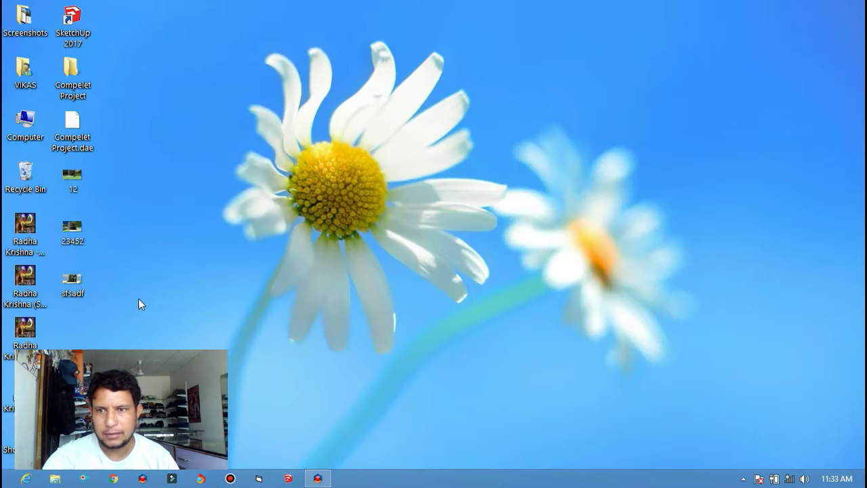
pyautogui.rightClick(79, 268)
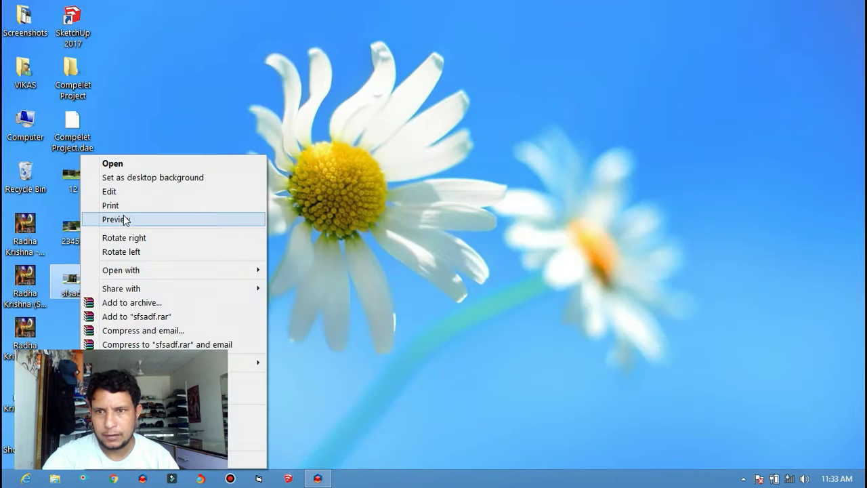
pyautogui.click(123, 215)
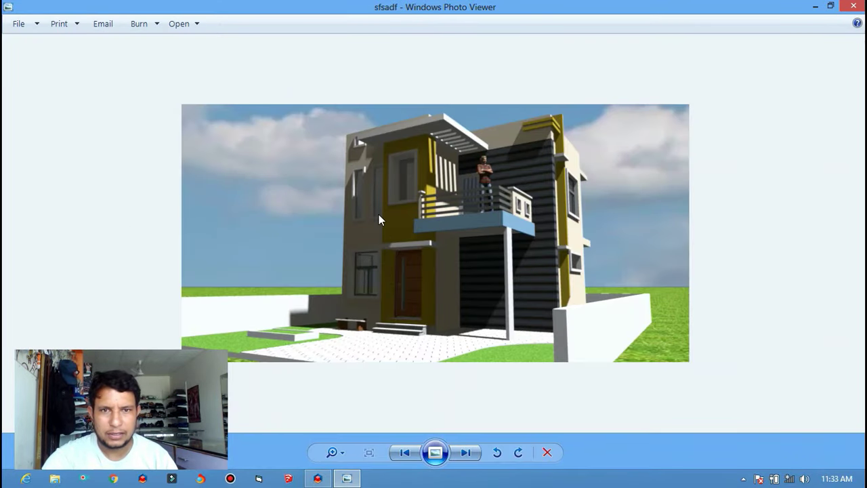
pyautogui.scroll(1, 379, 214)
pyautogui.scroll(2, 379, 214)
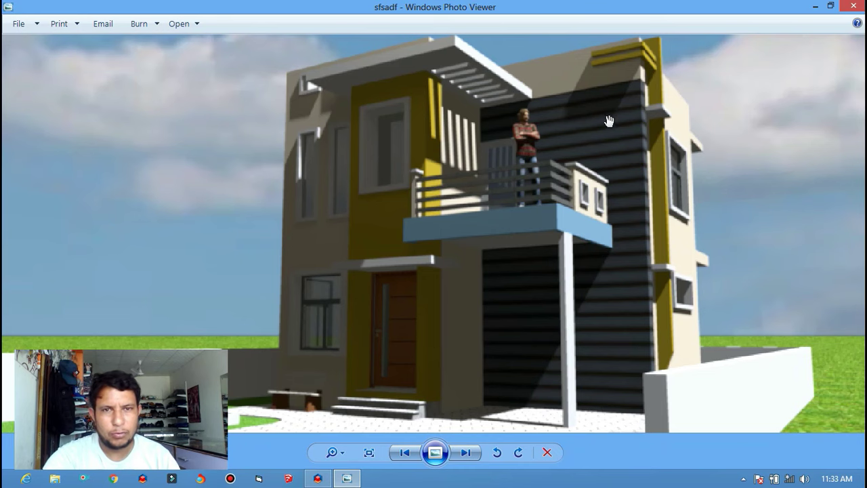
pyautogui.click(855, 6)
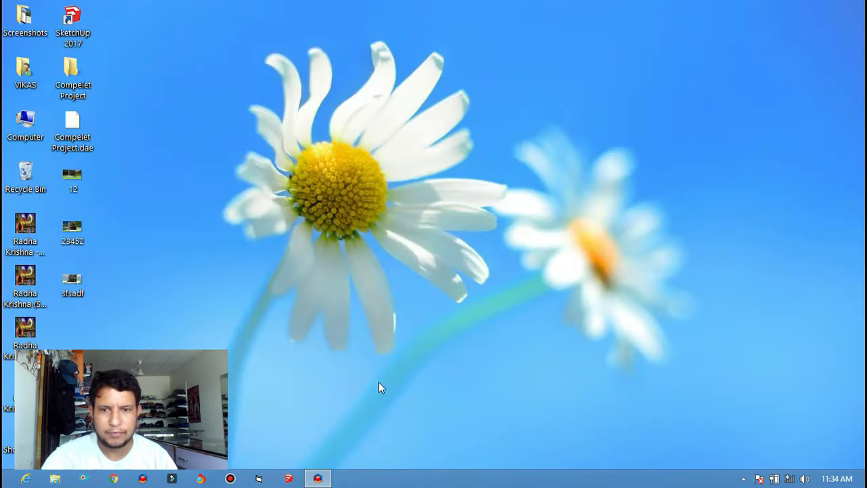
# - Bring Sweet Home 3D back and start importing a new sky texture from the 3D view settings
pyautogui.click(318, 480)
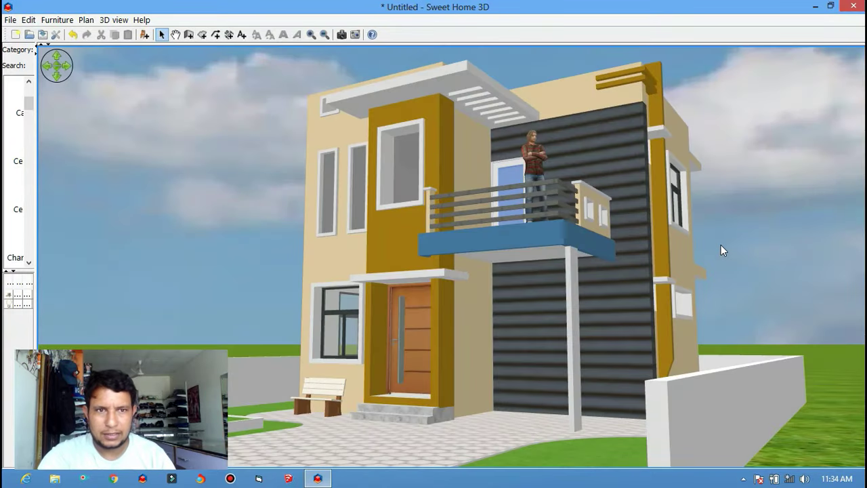
pyautogui.rightClick(552, 95)
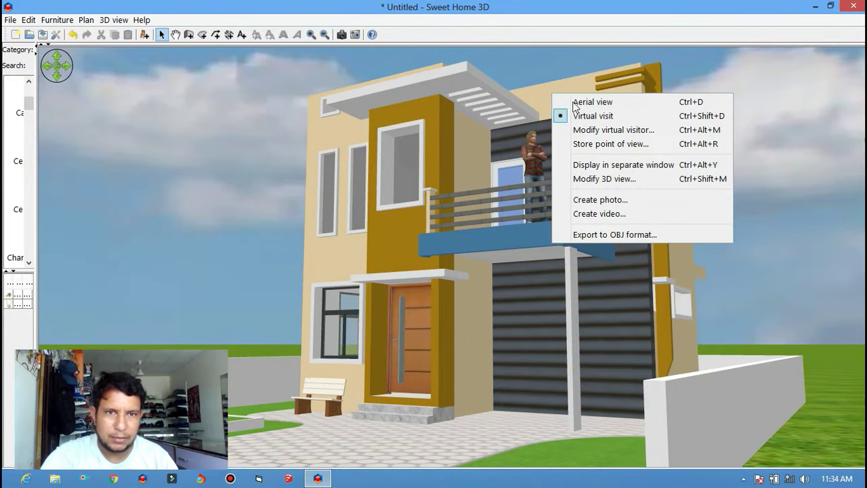
pyautogui.click(618, 179)
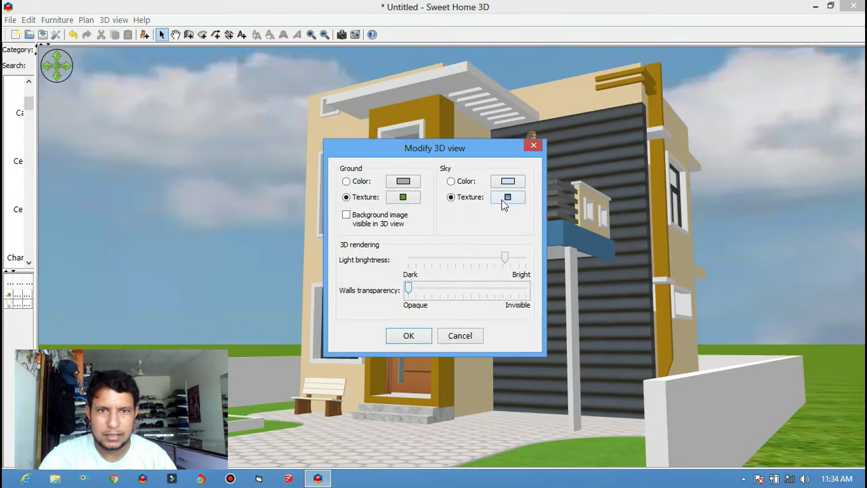
pyautogui.click(504, 197)
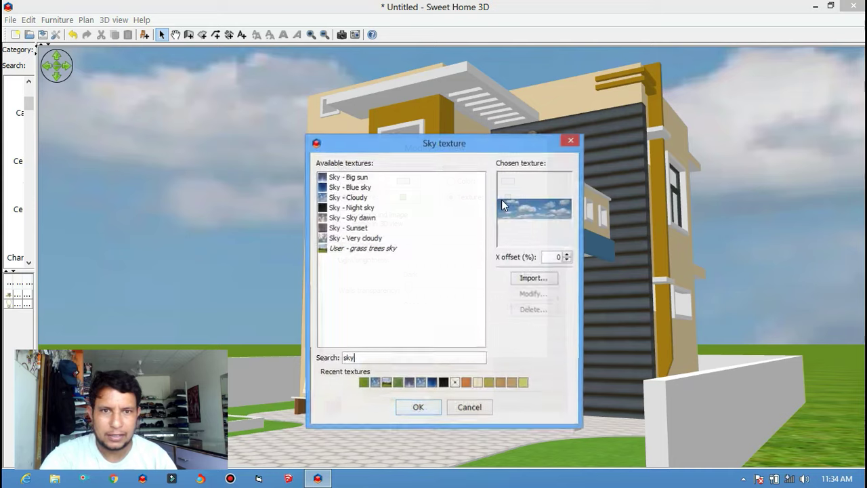
pyautogui.click(523, 279)
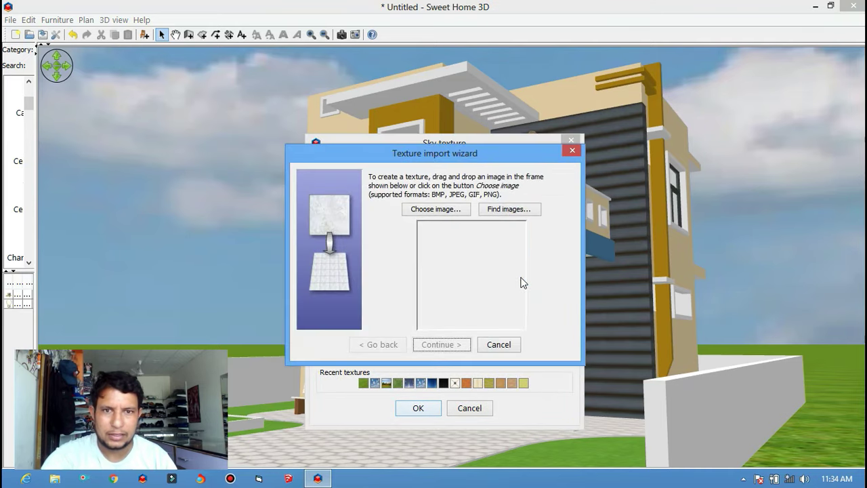
# - Browse the Background folder's beach pictures and choose the palm tree on sea shore image
pyautogui.click(448, 210)
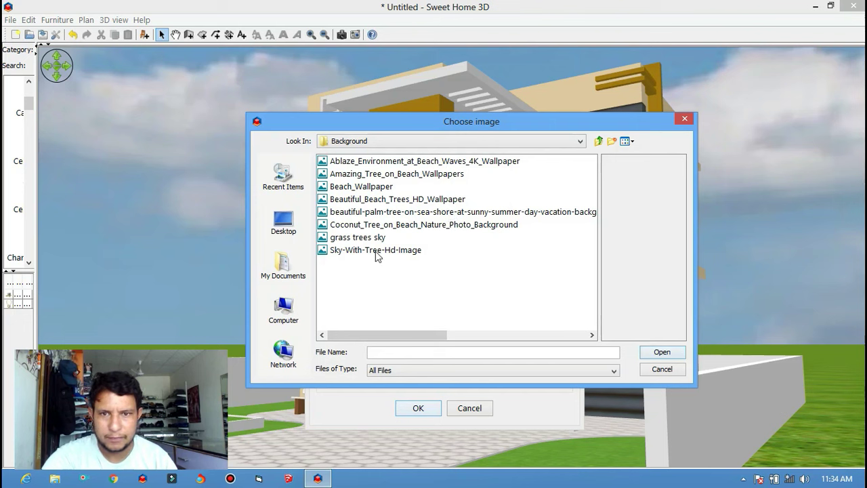
pyautogui.click(376, 251)
pyautogui.click(364, 235)
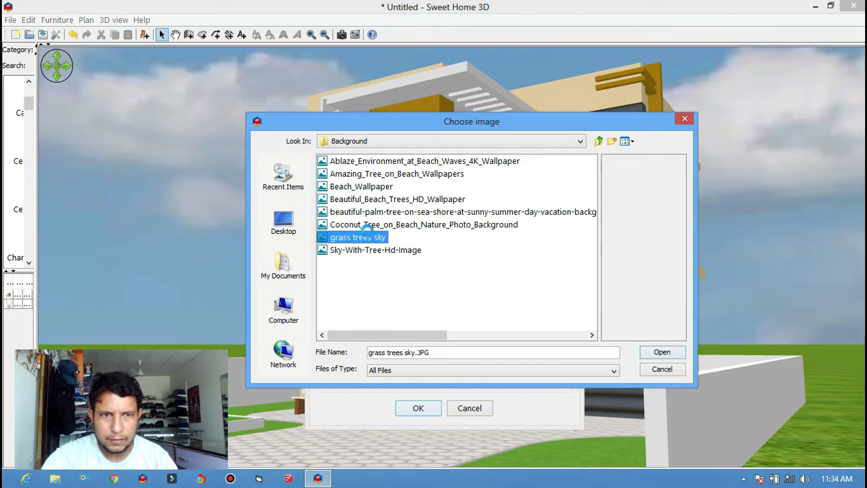
pyautogui.click(372, 229)
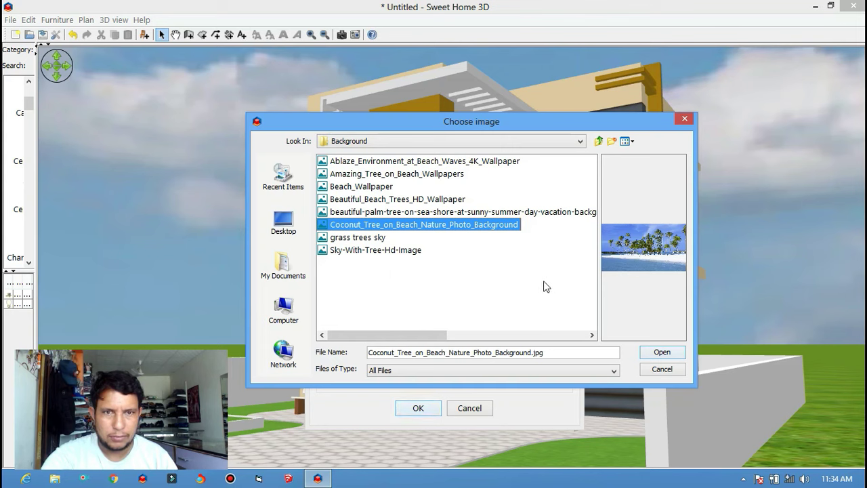
pyautogui.click(408, 212)
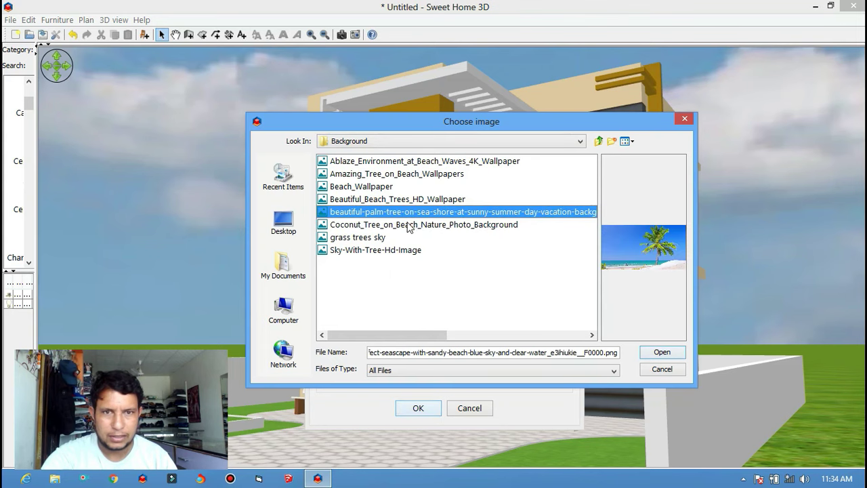
pyautogui.click(409, 225)
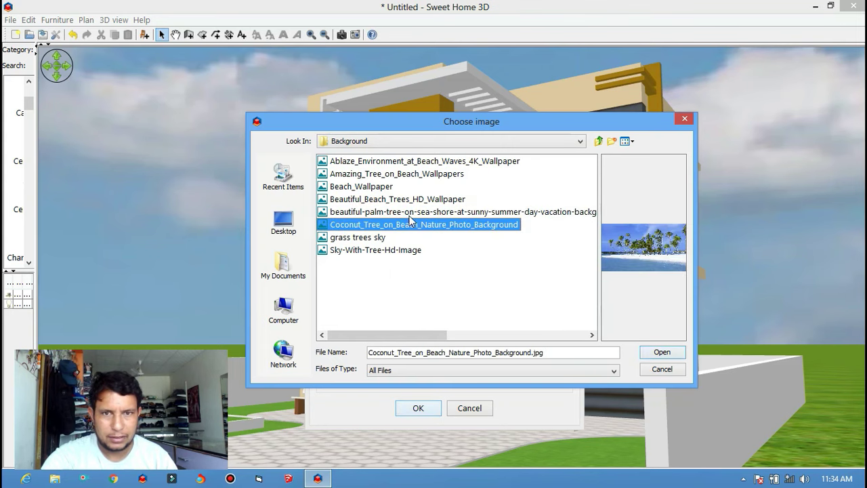
pyautogui.click(410, 213)
# - Import the palm-tree picture unchanged at 4096x2160 as a sky texture
pyautogui.click(661, 354)
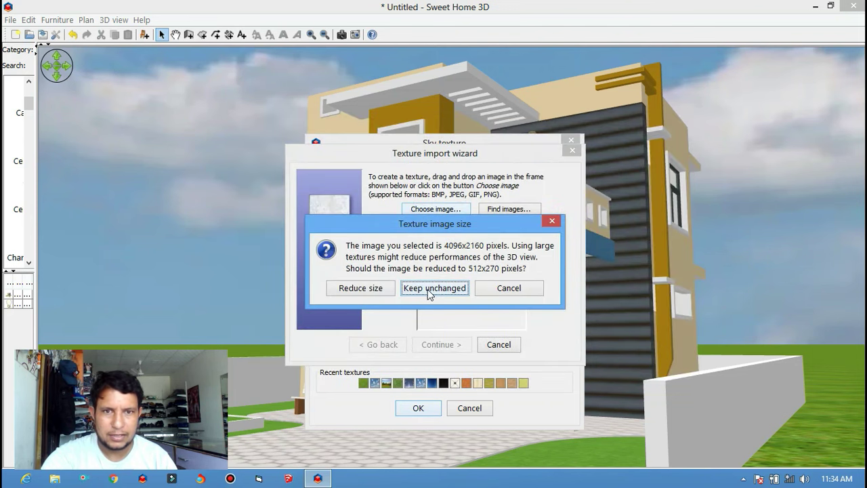
pyautogui.click(435, 290)
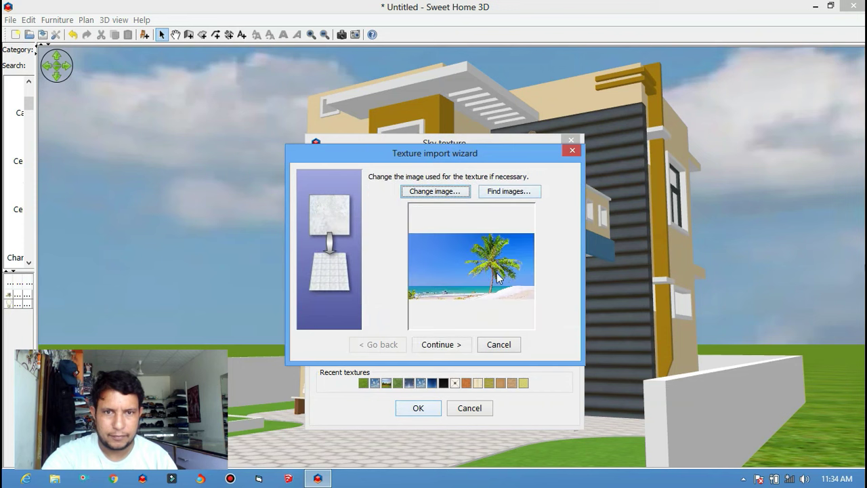
pyautogui.click(443, 347)
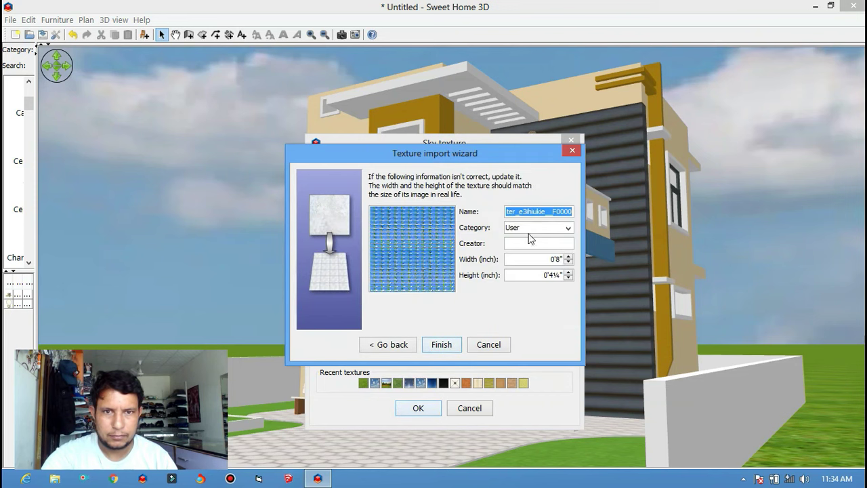
pyautogui.click(441, 345)
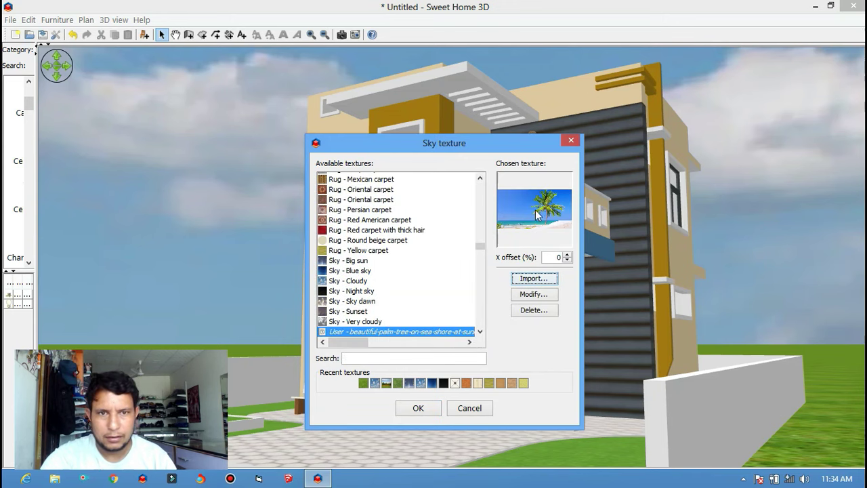
# - Set the sky texture's X offset to 100% and accept it
pyautogui.doubleClick(564, 260)
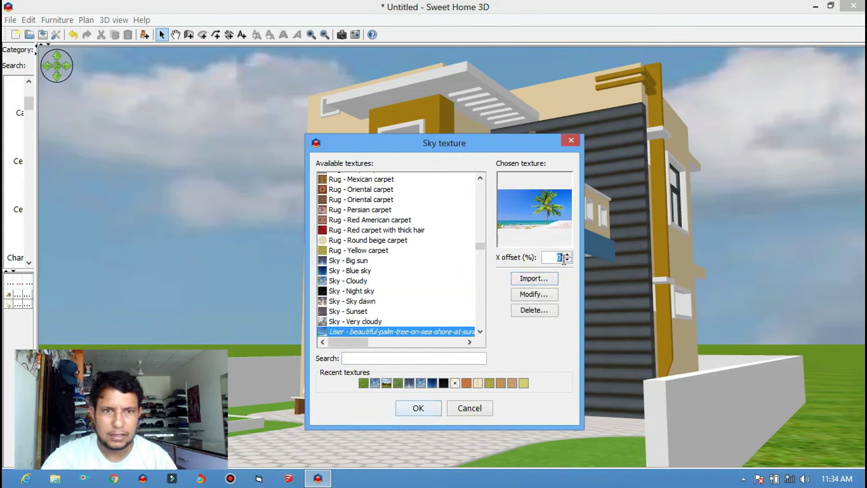
pyautogui.write('1000')
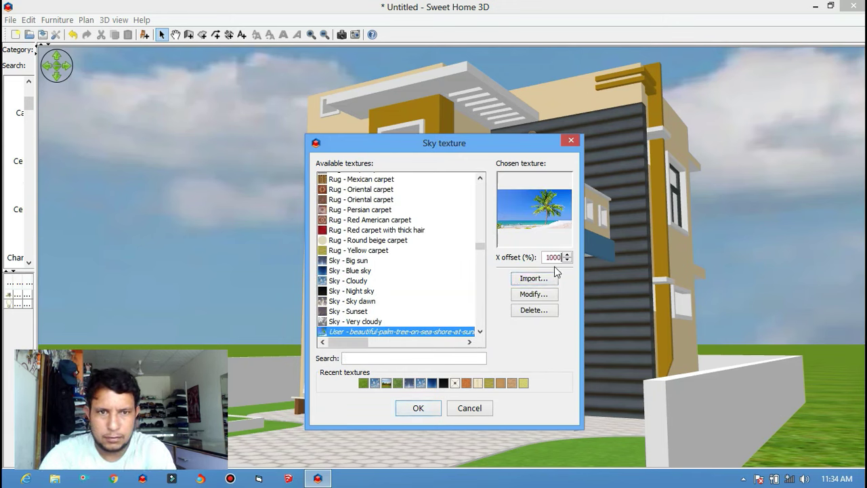
pyautogui.press('BackSpace')
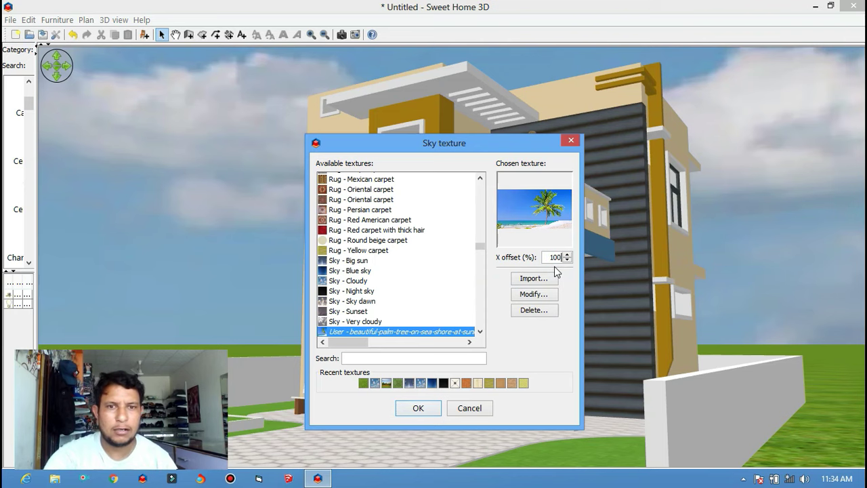
pyautogui.press('Tab')
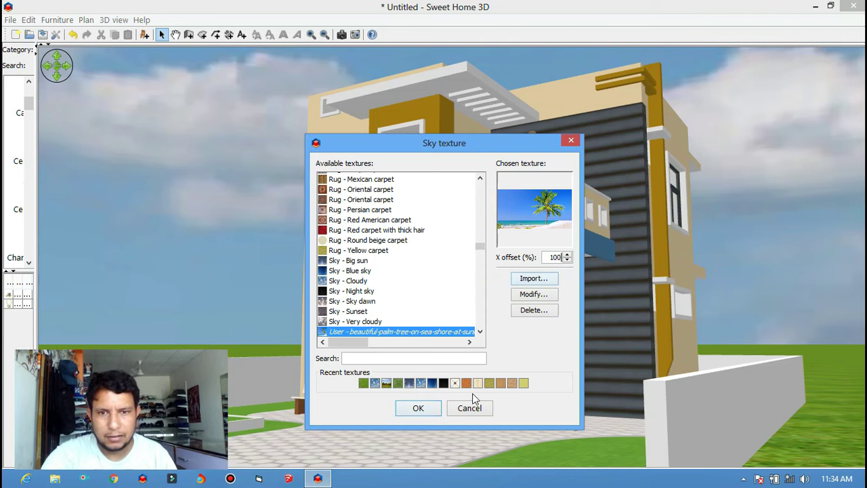
pyautogui.click(419, 408)
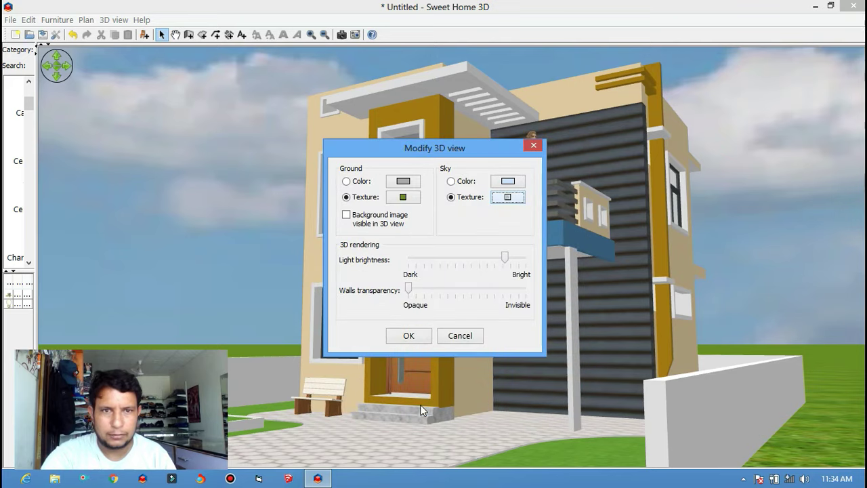
# - Apply the beach-picture sky and orbit the 3D view to face the house front-on
pyautogui.click(429, 343)
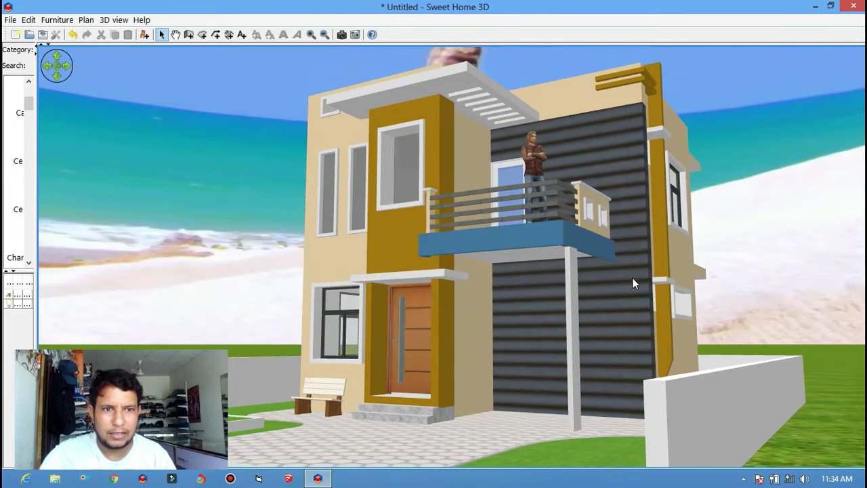
pyautogui.moveTo(632, 277)
pyautogui.mouseDown()
pyautogui.moveTo(655, 272)
pyautogui.moveTo(668, 246)
pyautogui.moveTo(500, 268)
pyautogui.moveTo(583, 110)
pyautogui.moveTo(449, 142)
pyautogui.moveTo(476, 98)
pyautogui.moveTo(528, 63)
pyautogui.moveTo(602, 60)
pyautogui.moveTo(704, 246)
pyautogui.moveTo(681, 229)
pyautogui.mouseUp()
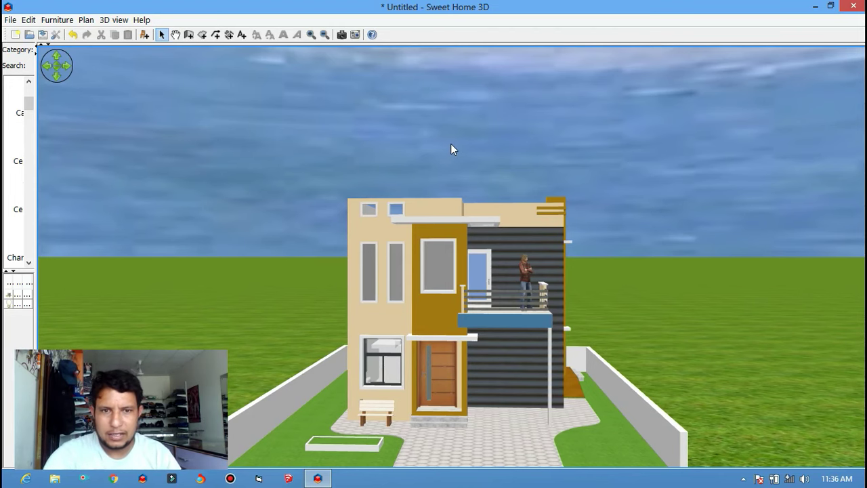
pyautogui.moveTo(450, 144)
pyautogui.mouseDown()
pyautogui.moveTo(493, 53)
pyautogui.moveTo(533, 304)
pyautogui.mouseUp()
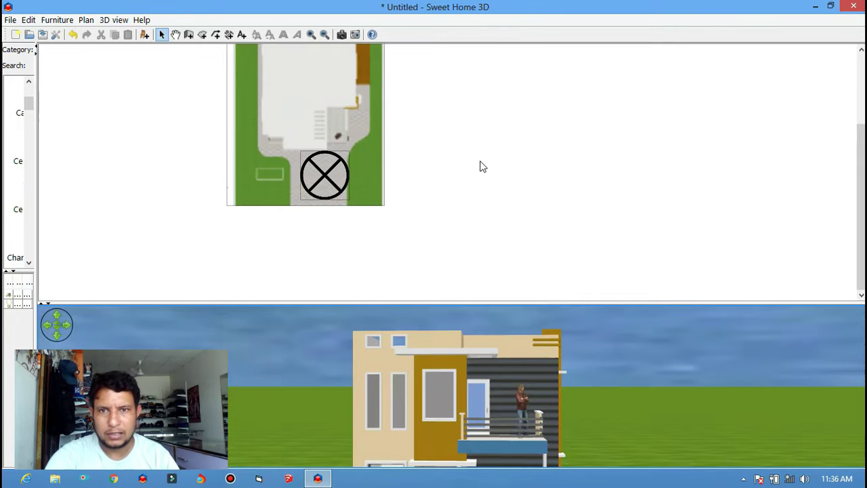
pyautogui.keyDown('ctrl'); pyautogui.scroll(-2, 494, 183); pyautogui.keyUp('ctrl')
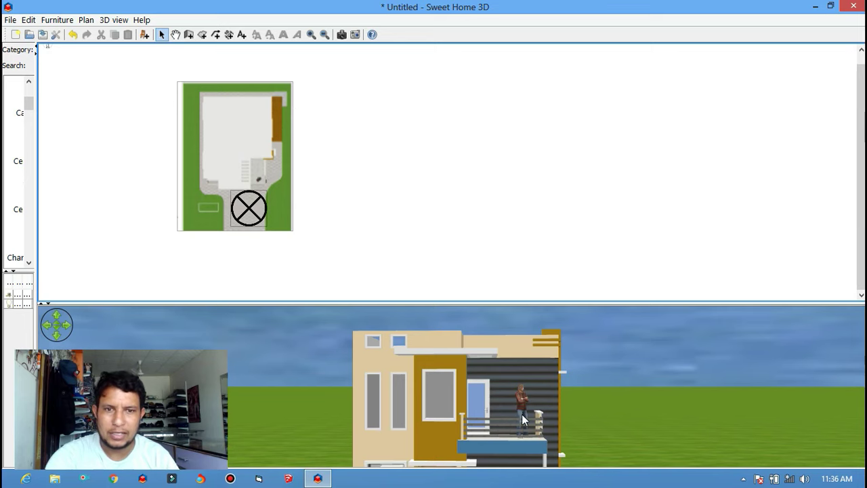
# - Widen the furniture catalog pane, then launch SketchUp and minimize Sweet Home 3D
pyautogui.moveTo(37, 237)
pyautogui.mouseDown()
pyautogui.moveTo(212, 221)
pyautogui.moveTo(201, 220)
pyautogui.mouseUp()
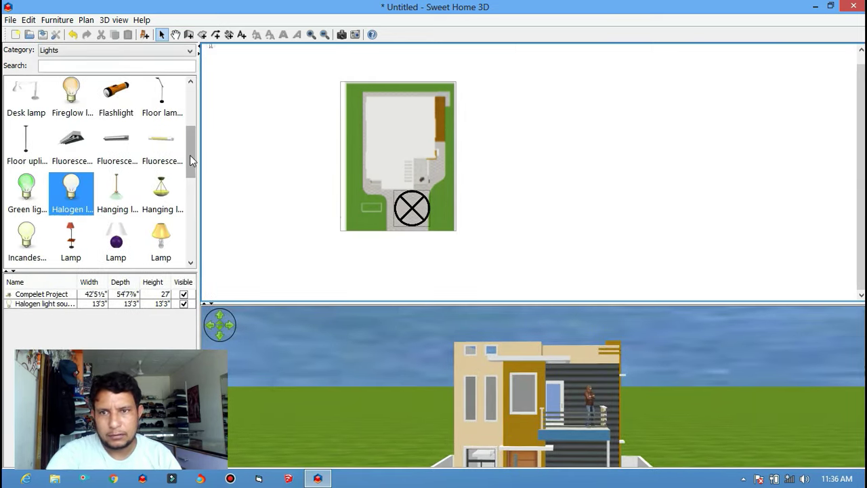
pyautogui.moveTo(190, 160); pyautogui.dragTo(195, 252)
pyautogui.scroll(3, 143, 156)
pyautogui.scroll(5, 143, 155)
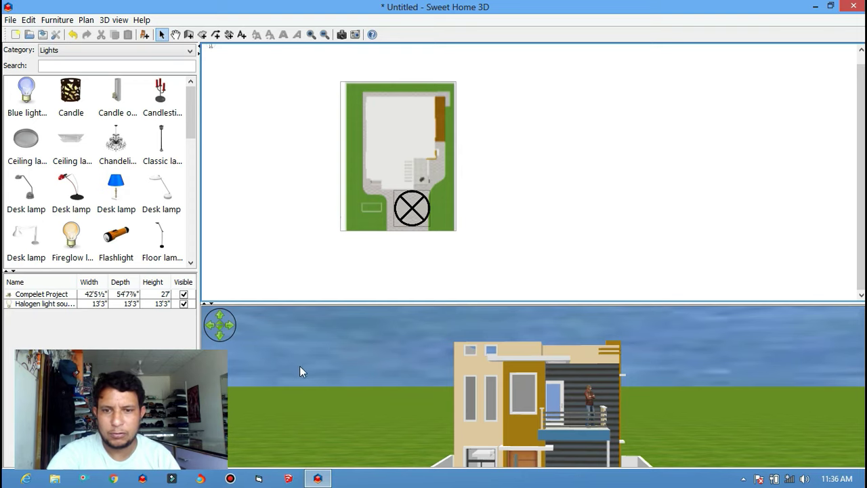
pyautogui.click(289, 479)
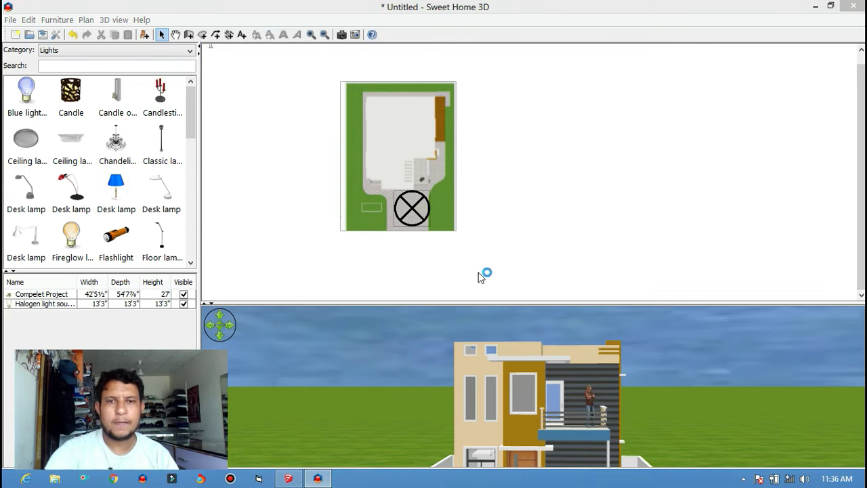
pyautogui.click(816, 6)
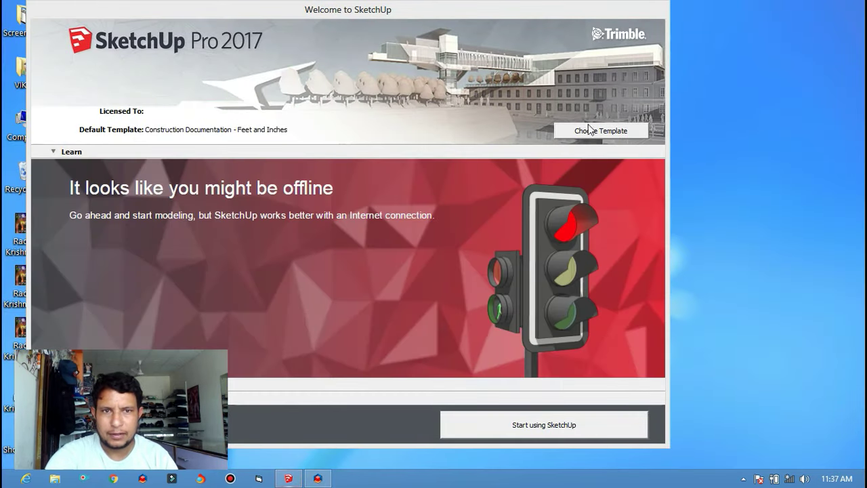
# - Leave SketchUp's welcome screen, set the empty model to Front view, and open the File menu
pyautogui.click(519, 426)
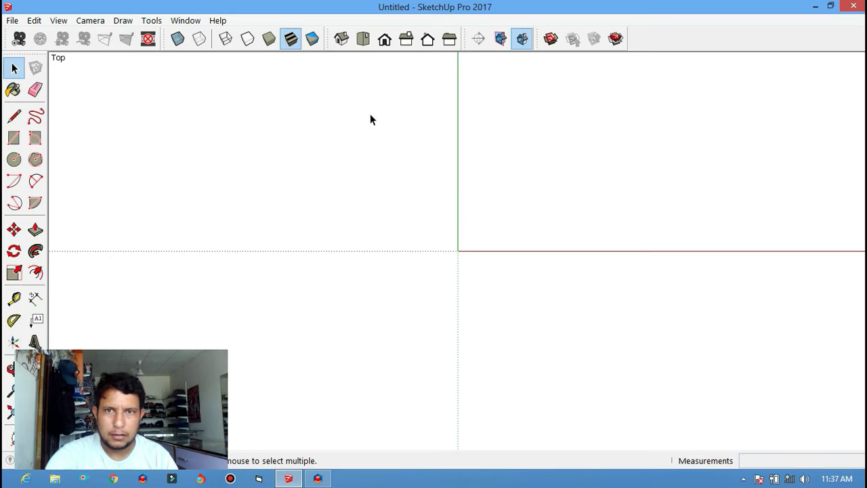
pyautogui.moveTo(369, 120)
pyautogui.mouseDown(button='middle')
pyautogui.moveTo(573, 219)
pyautogui.moveTo(361, 75)
pyautogui.mouseUp(button='middle')
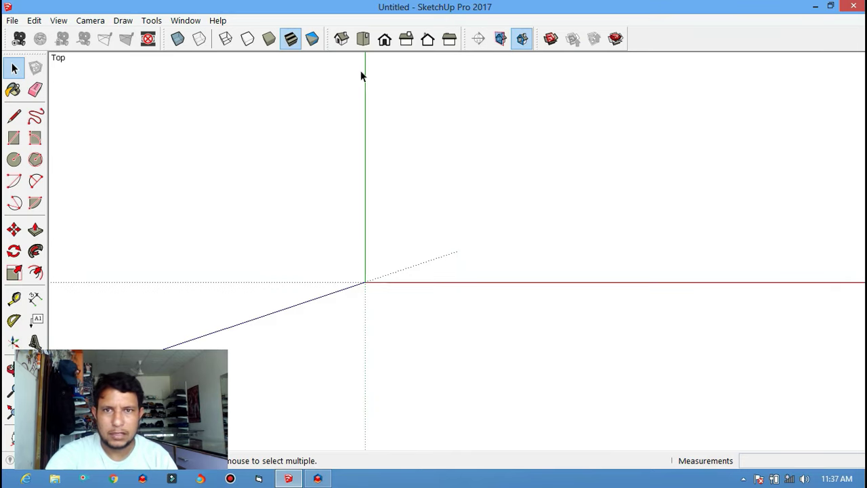
pyautogui.click(384, 42)
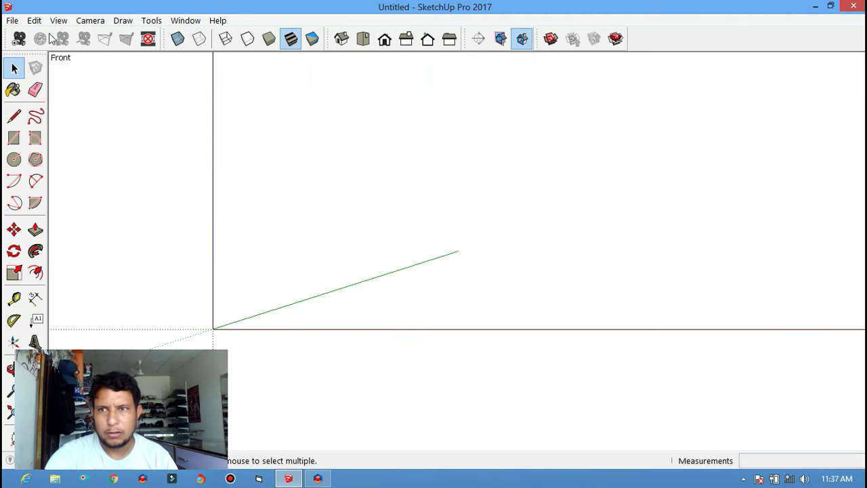
pyautogui.click(12, 20)
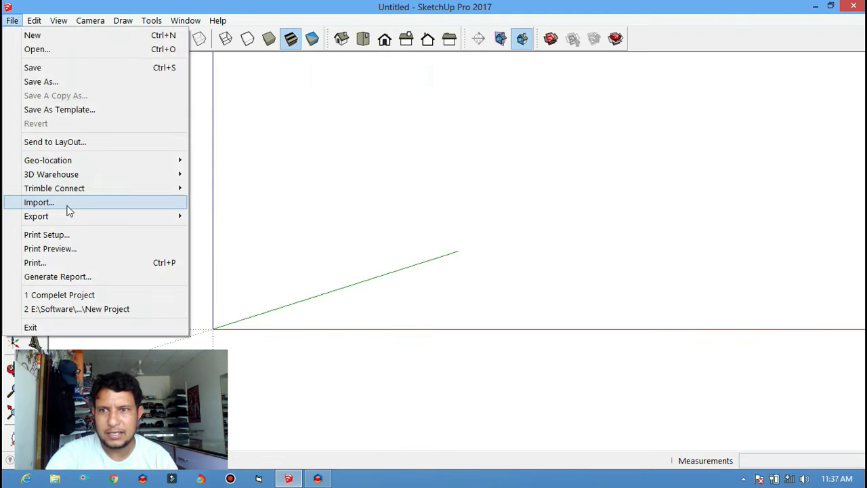
# - Start an import and browse to E:\Software\Office Work\Background
pyautogui.click(68, 206)
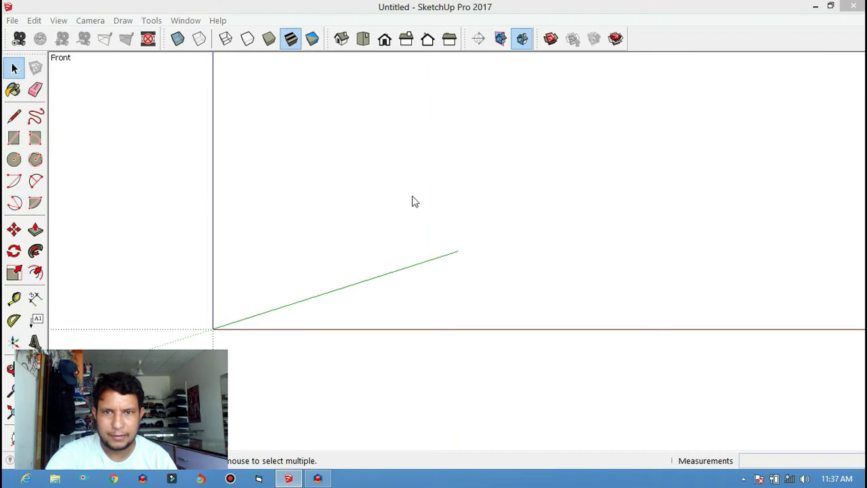
pyautogui.moveTo(53, 192)
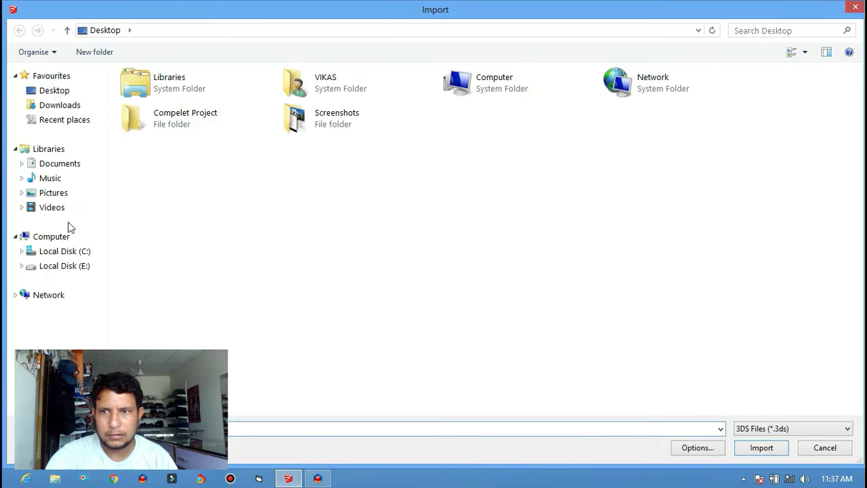
pyautogui.click(71, 265)
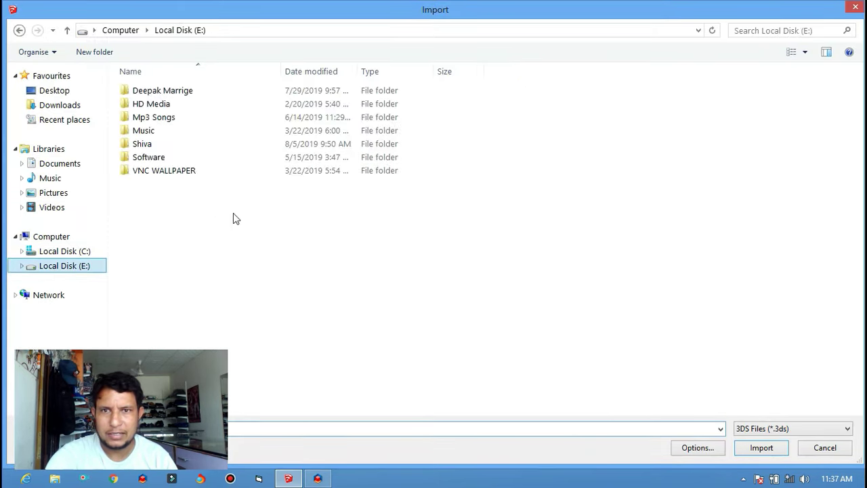
pyautogui.doubleClick(149, 157)
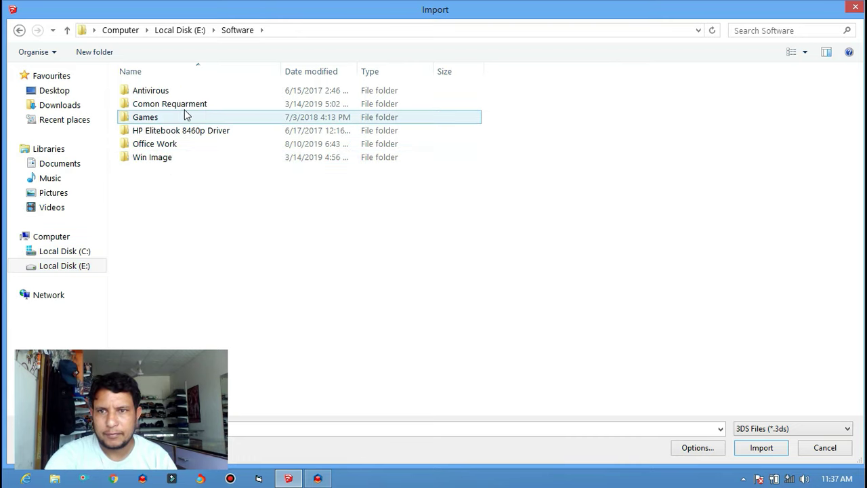
pyautogui.doubleClick(190, 145)
pyautogui.doubleClick(172, 132)
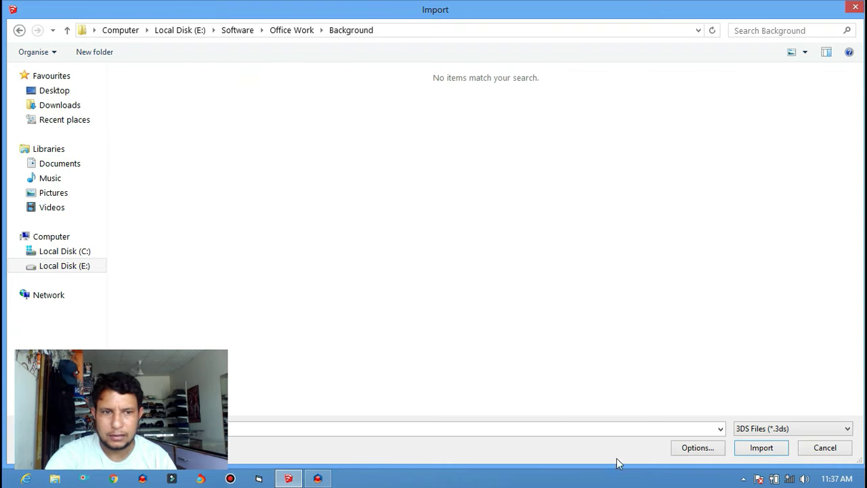
# - Filter for JPEG images and import Beautiful_Beach_Trees_HD_Wallpaper
pyautogui.click(769, 432)
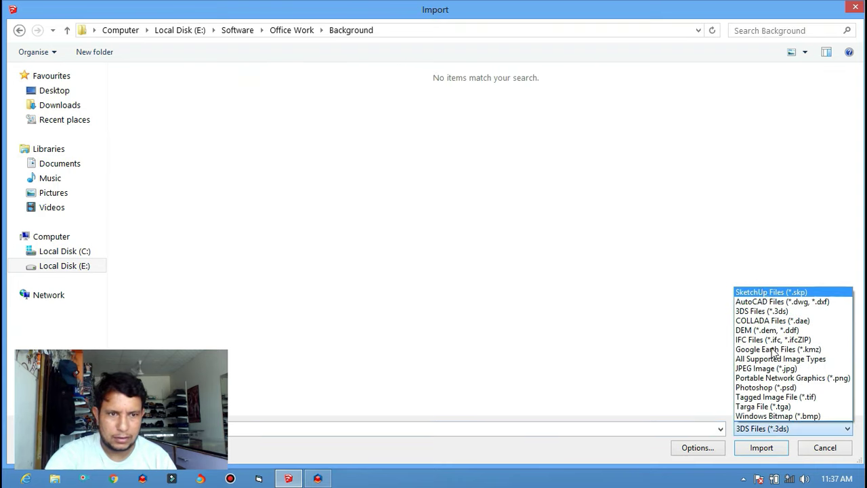
pyautogui.click(786, 369)
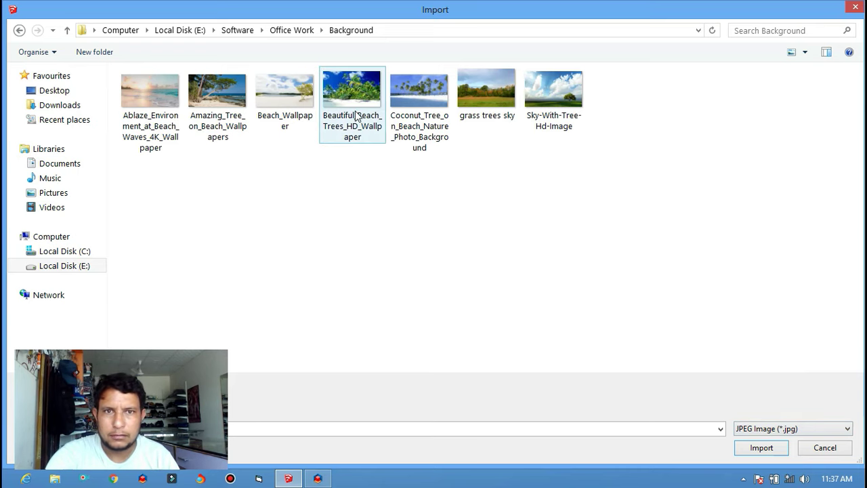
pyautogui.click(219, 99)
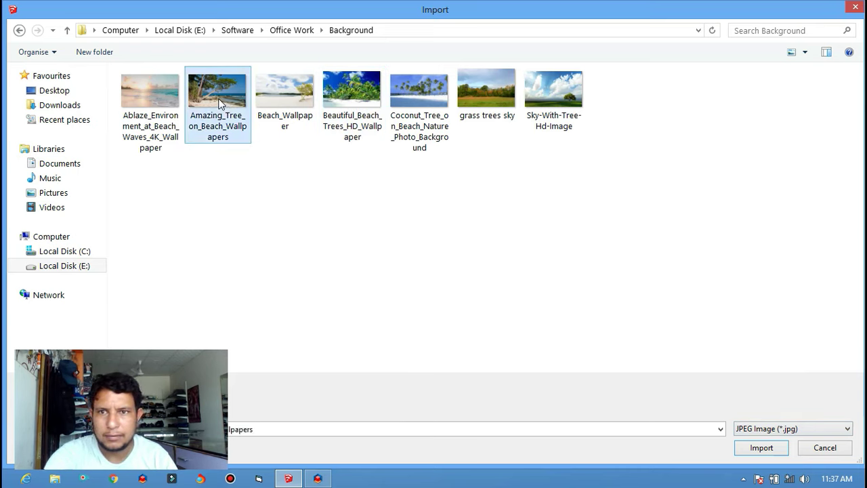
pyautogui.click(372, 102)
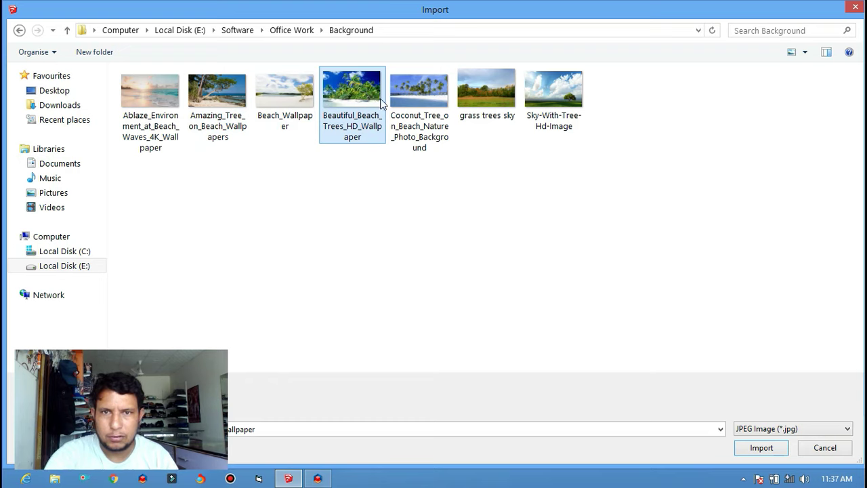
pyautogui.click(420, 98)
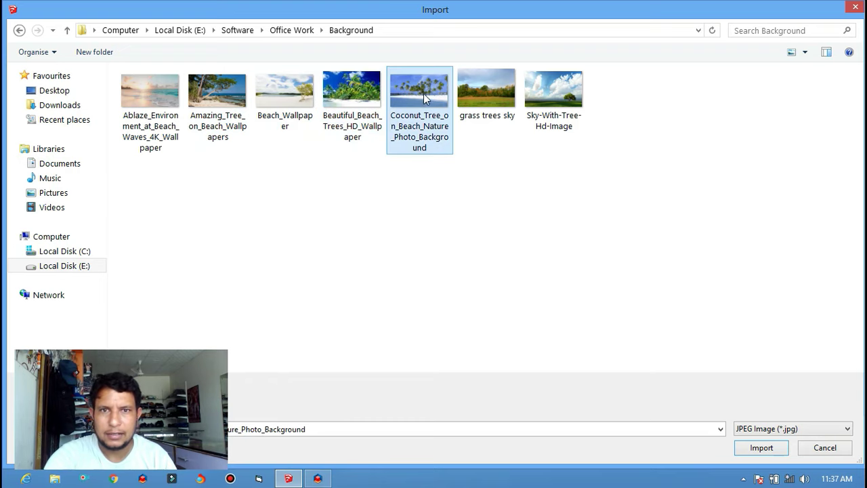
pyautogui.click(354, 94)
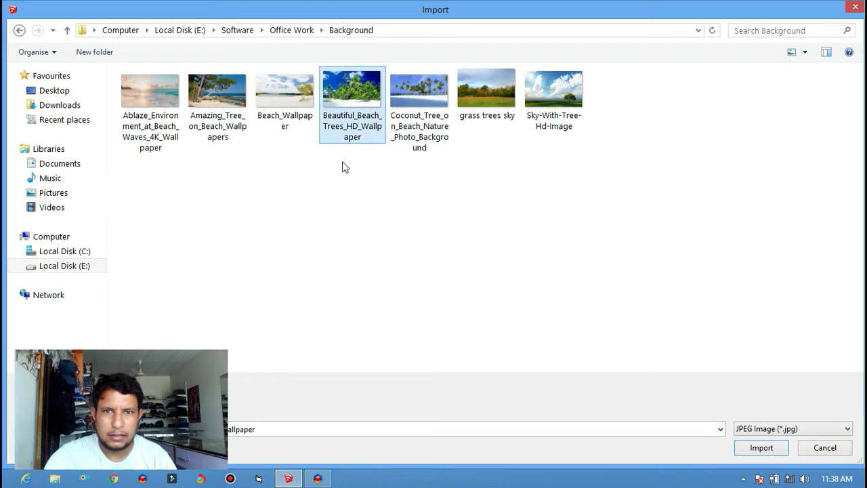
pyautogui.click(749, 454)
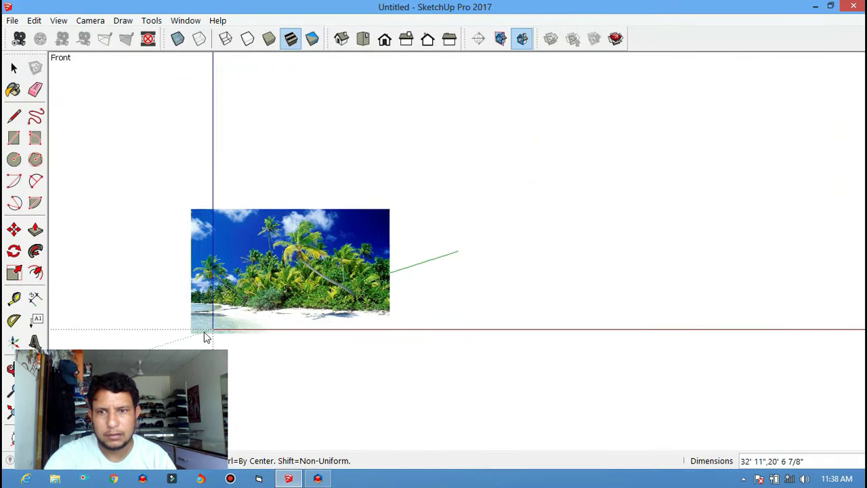
# - Place the beach picture at the origin about 50' wide and explode it into a face
pyautogui.click(213, 330)
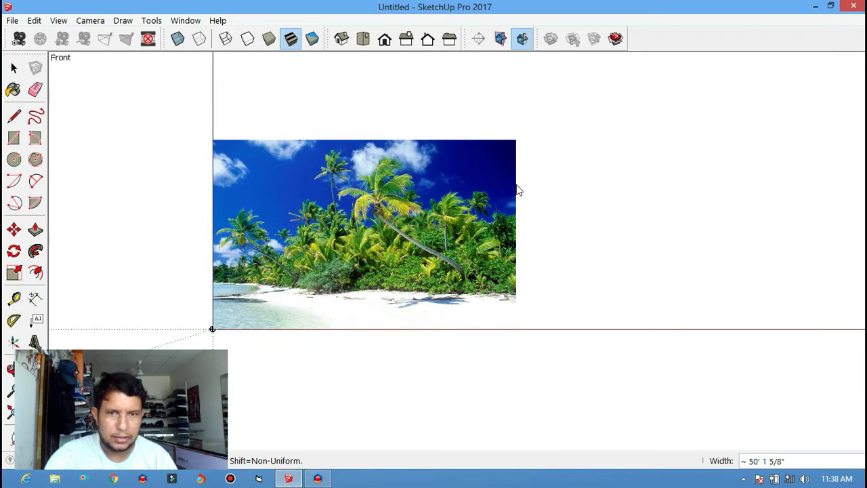
pyautogui.click(516, 190)
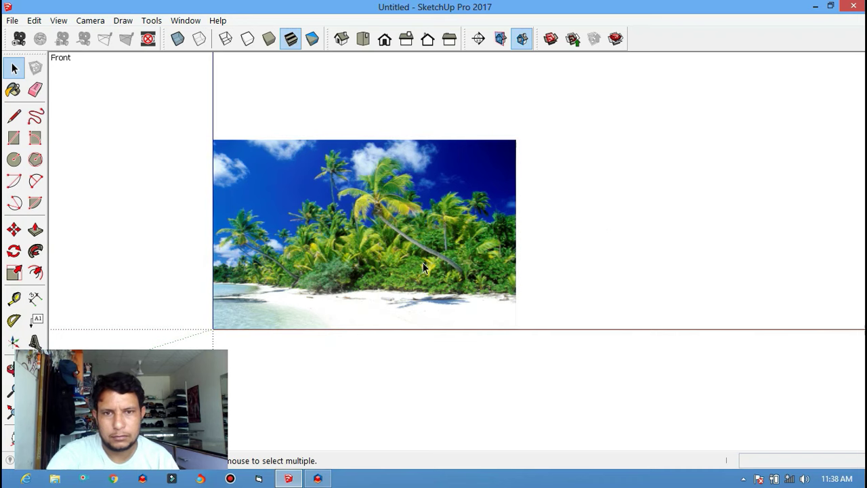
pyautogui.click(359, 234)
pyautogui.rightClick(359, 234)
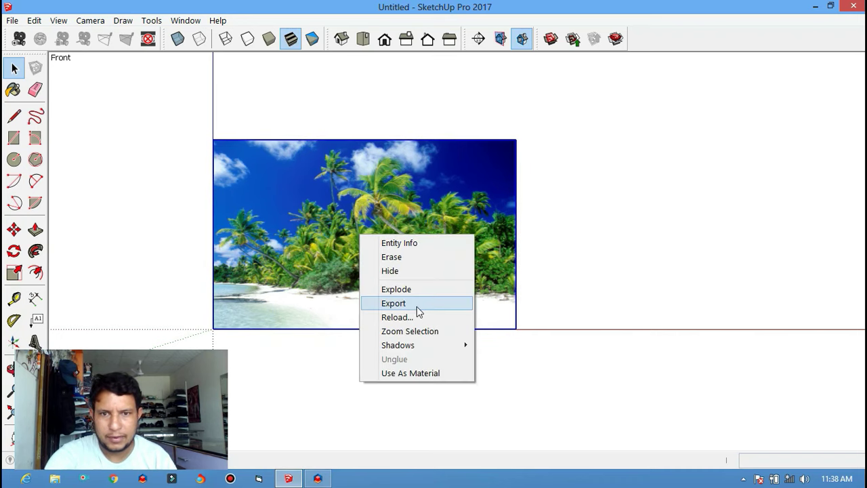
pyautogui.click(418, 290)
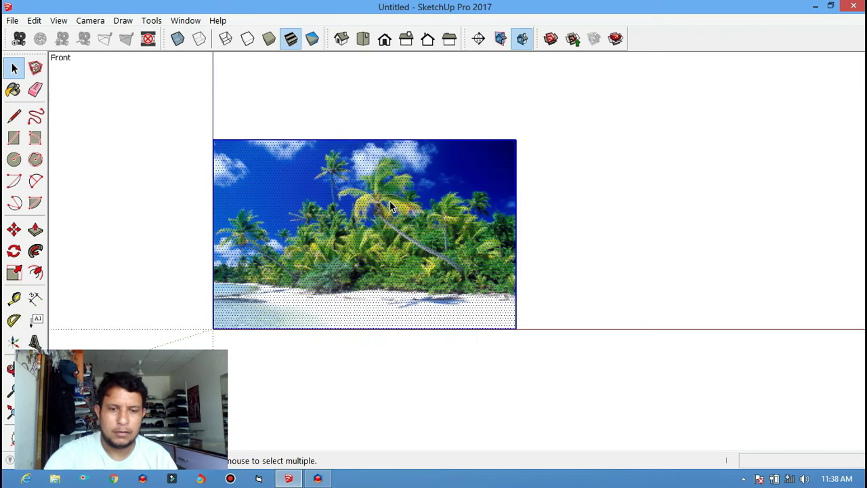
# - Orbit to the side and push/pull the picture face into a 1' 1 3/8" slab
pyautogui.press('o')
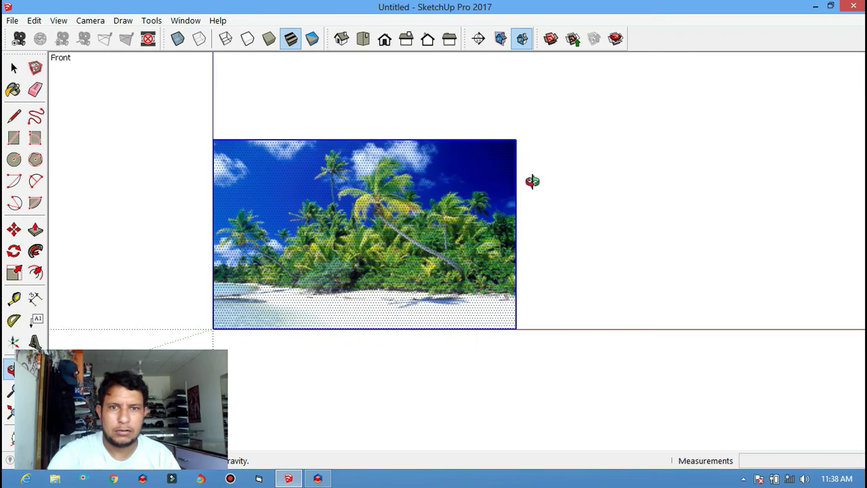
pyautogui.moveTo(532, 181)
pyautogui.mouseDown()
pyautogui.moveTo(230, 313)
pyautogui.moveTo(393, 242)
pyautogui.mouseUp()
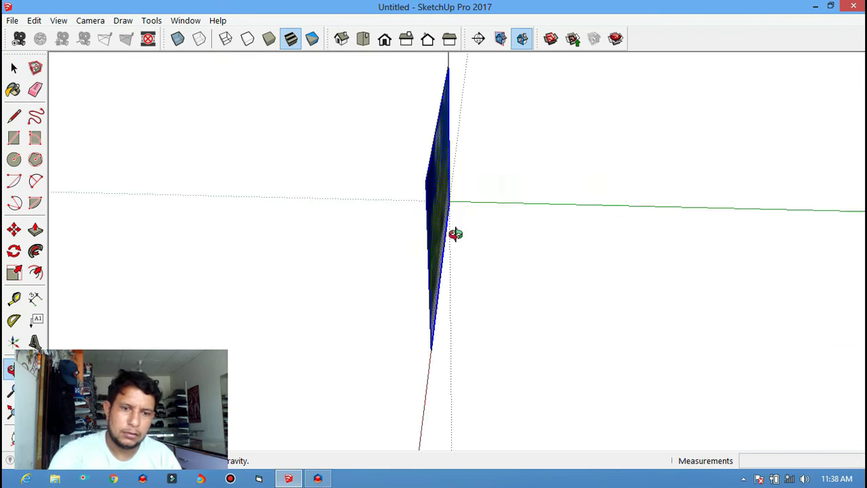
pyautogui.press('p')
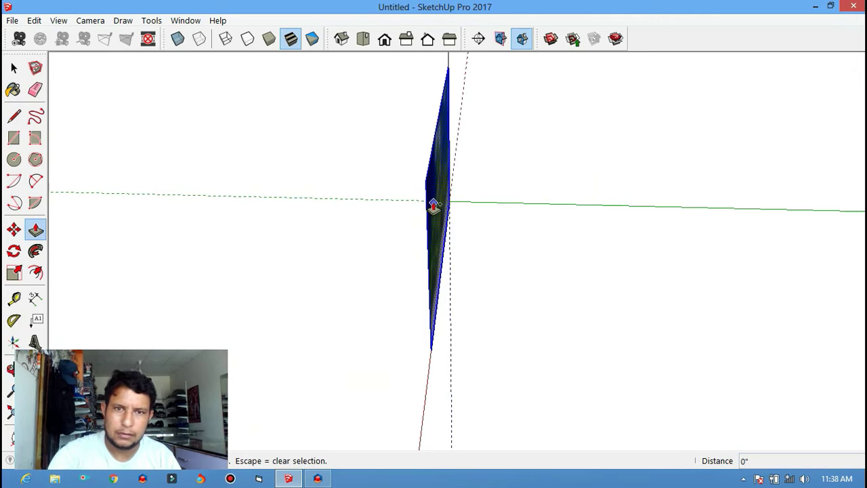
pyautogui.moveTo(433, 205); pyautogui.dragTo(441, 208)
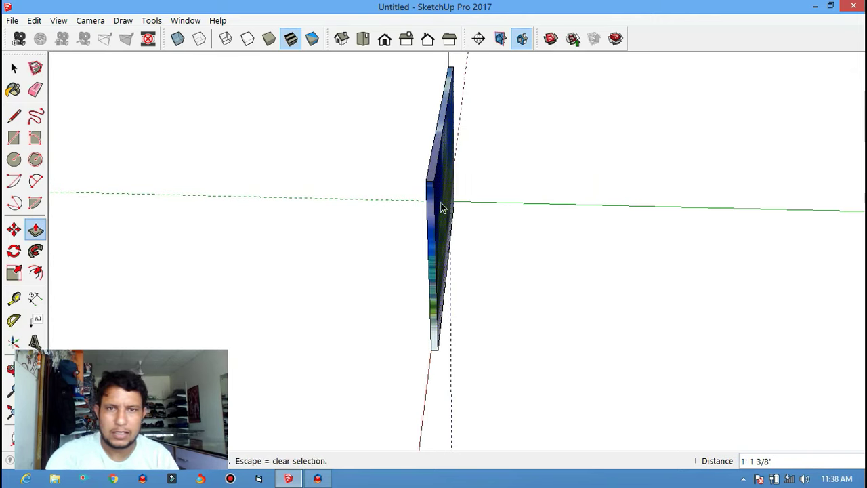
pyautogui.press('space')
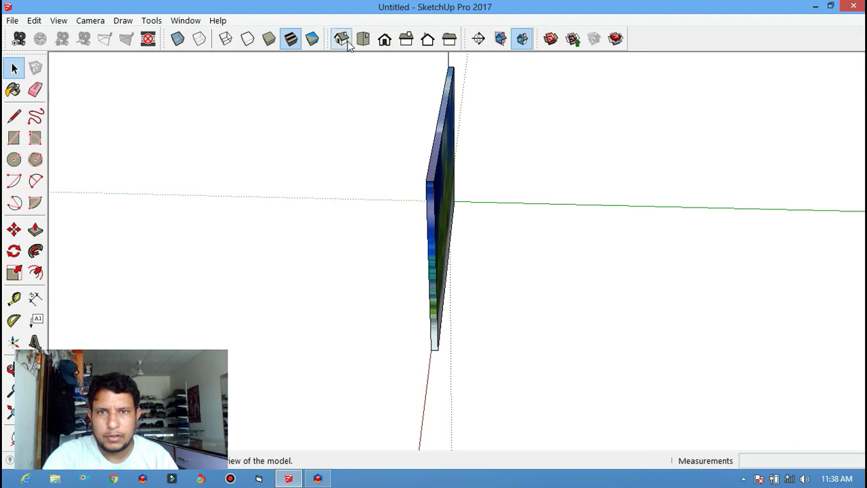
# - Return to Front view and group the whole beach-picture slab into one object
pyautogui.click(365, 41)
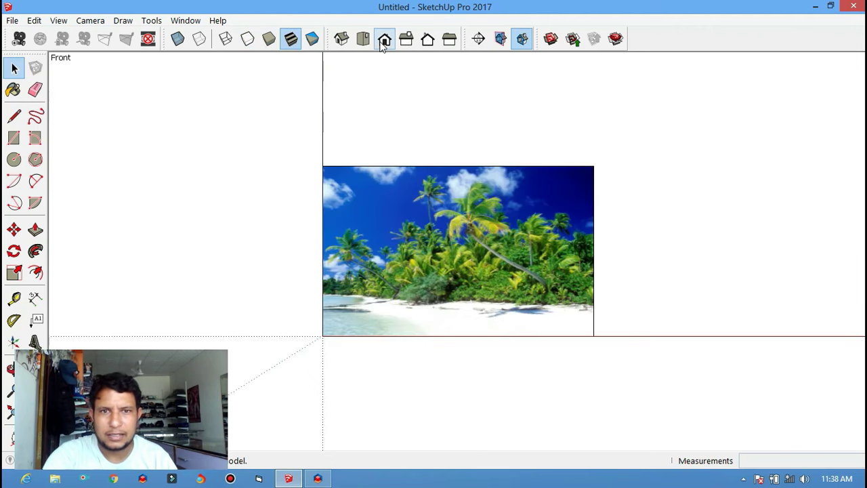
pyautogui.click(449, 218)
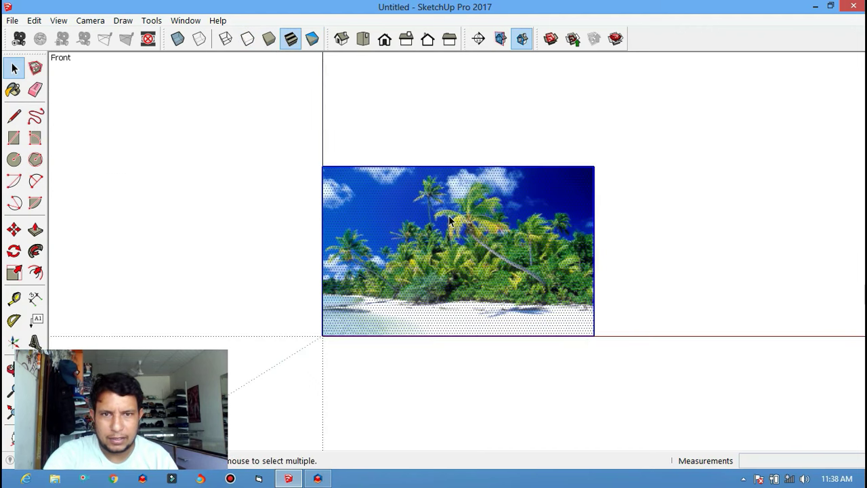
pyautogui.click(689, 239)
pyautogui.moveTo(648, 134); pyautogui.dragTo(300, 369)
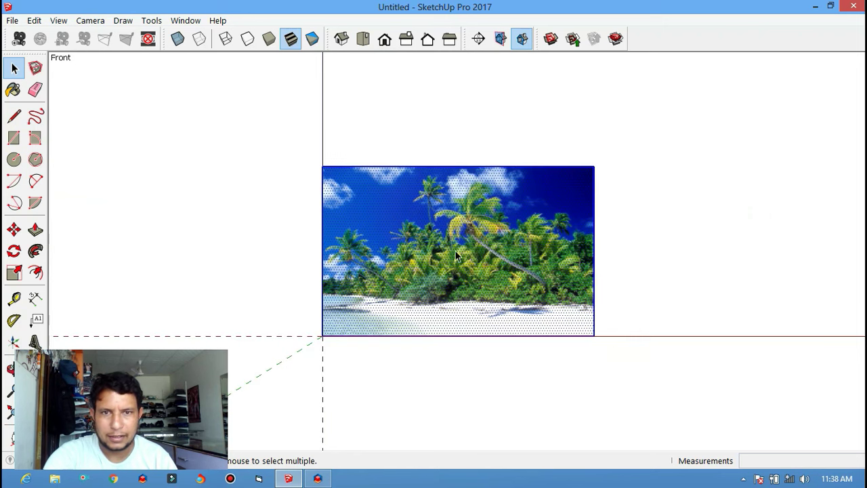
pyautogui.rightClick(454, 220)
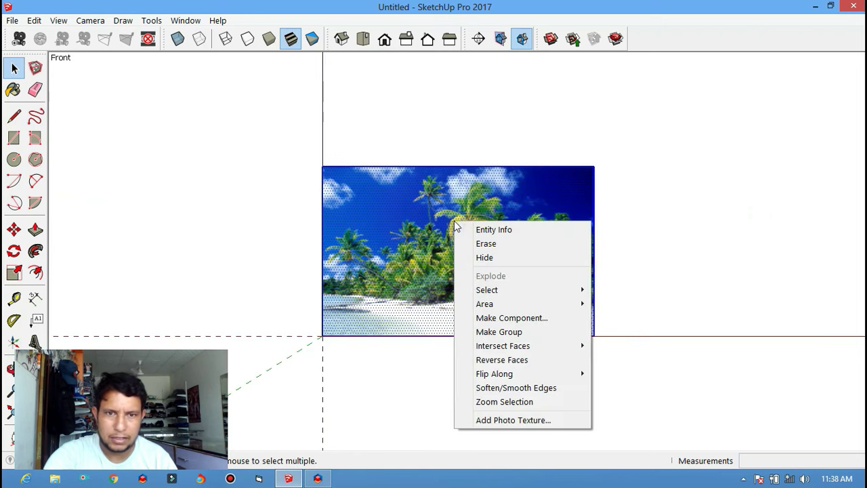
pyautogui.click(526, 330)
# - Select the grouped beach picture and open the File menu
pyautogui.scroll(-1, 418, 308)
pyautogui.scroll(3, 410, 260)
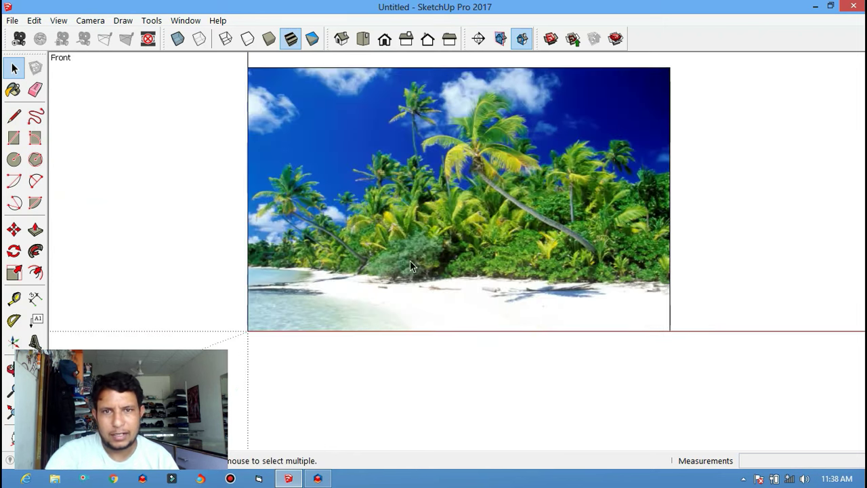
pyautogui.click(379, 172)
pyautogui.scroll(1, 378, 174)
pyautogui.scroll(-1, 378, 162)
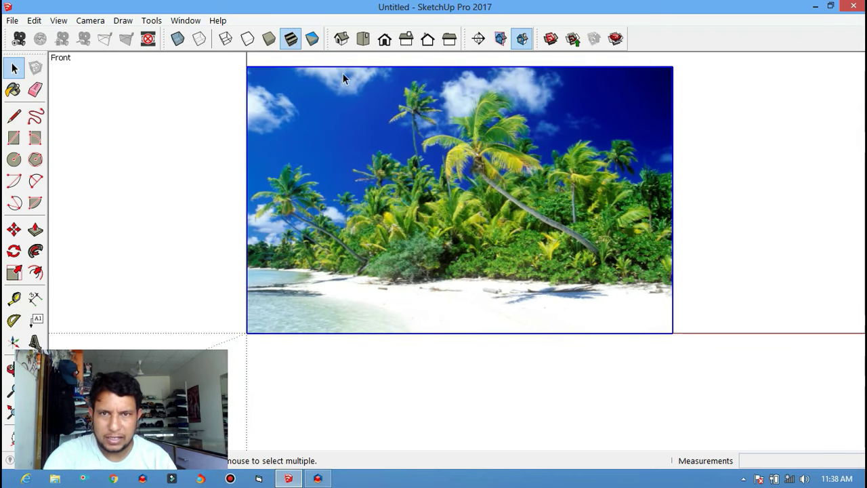
pyautogui.click(14, 19)
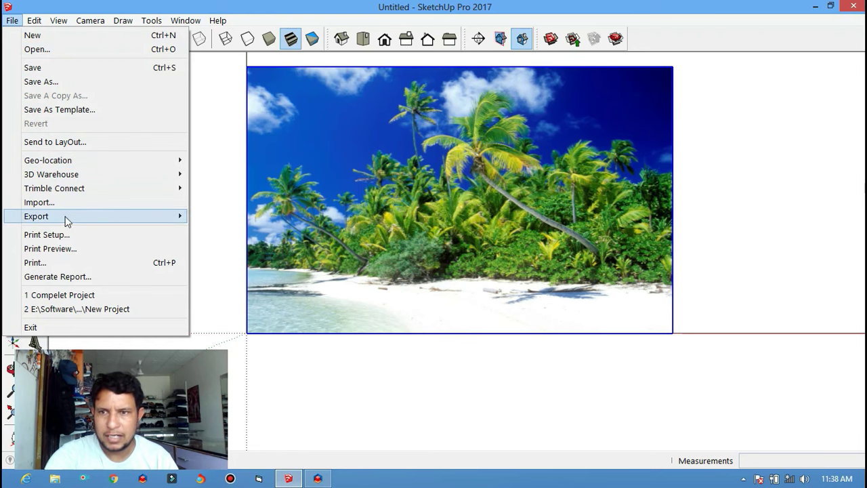
pyautogui.moveTo(95, 216)
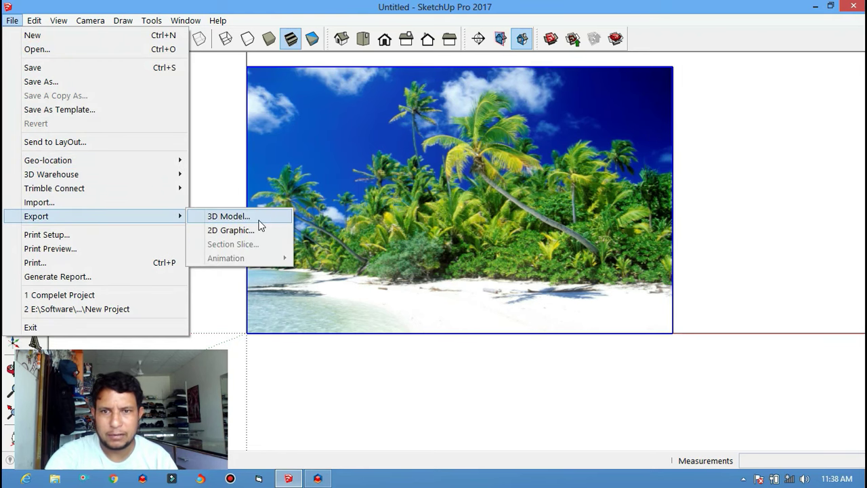
# - Export the model as a 3D file to the Desktop, then close SketchUp without saving
pyautogui.click(259, 220)
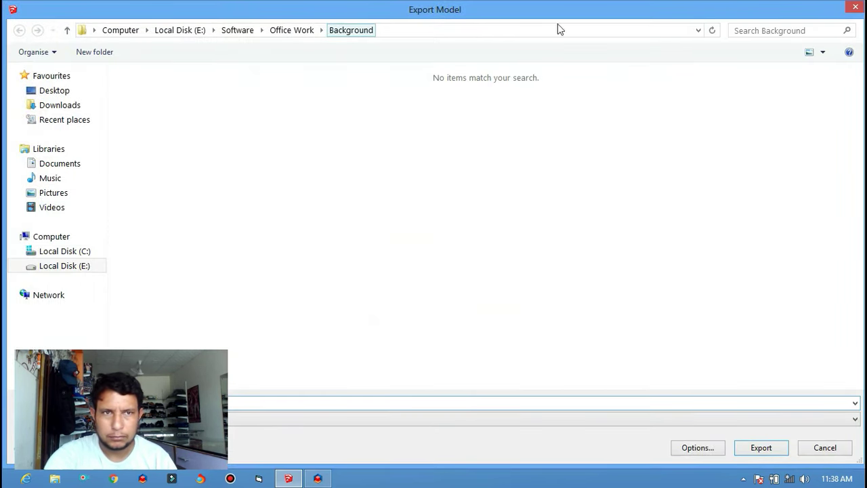
pyautogui.click(61, 93)
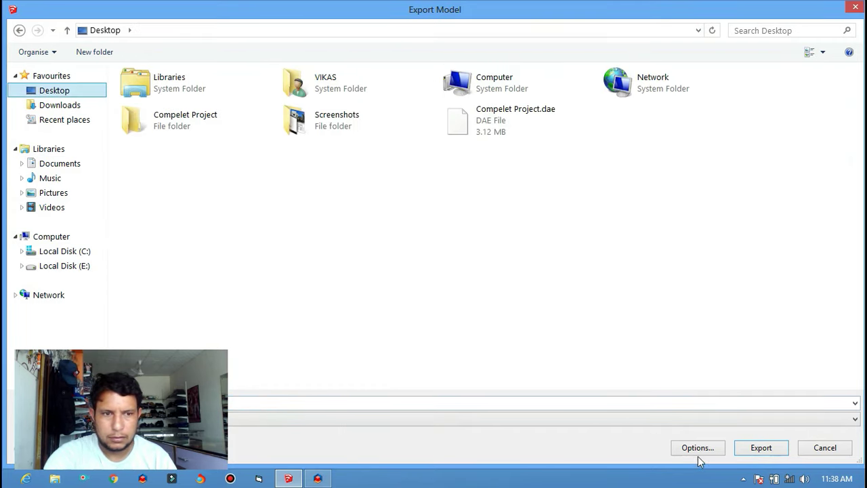
pyautogui.click(754, 449)
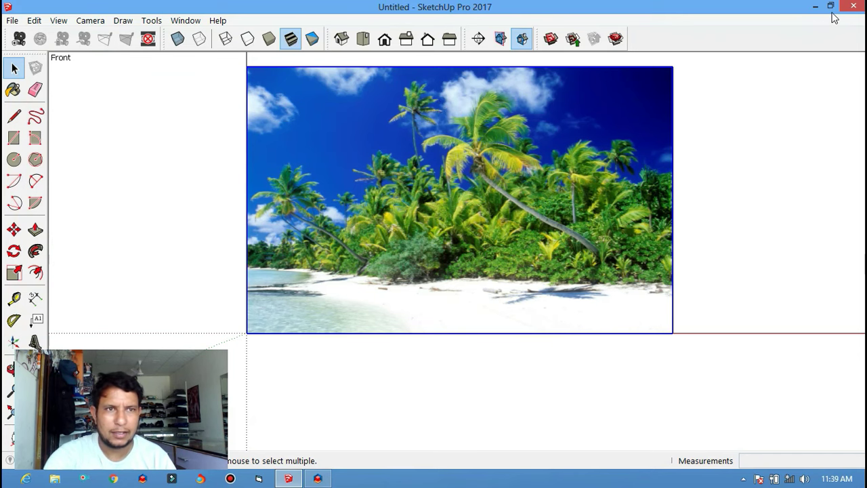
pyautogui.click(854, 8)
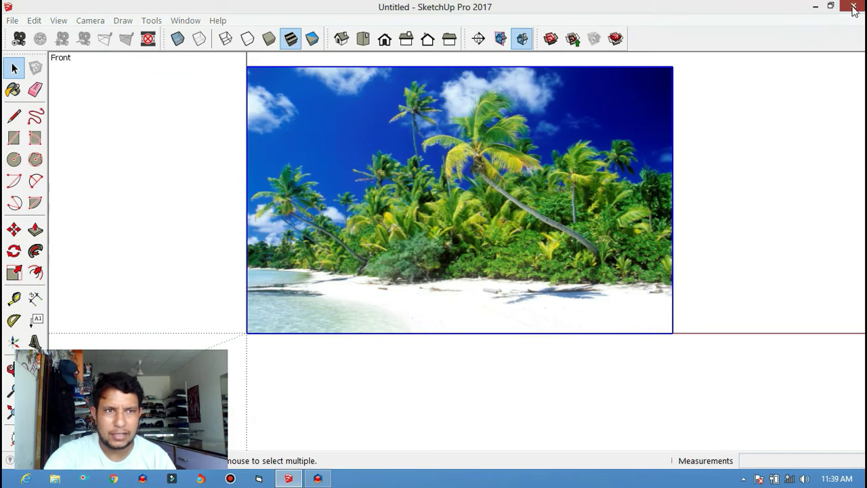
pyautogui.click(452, 273)
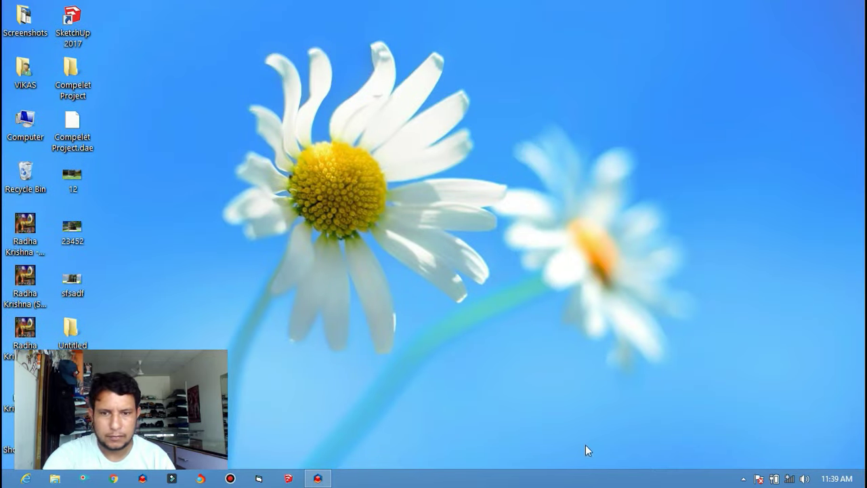
# - Restore Sweet Home 3D, show the Exterior furniture category, and start Import furniture
pyautogui.click(317, 480)
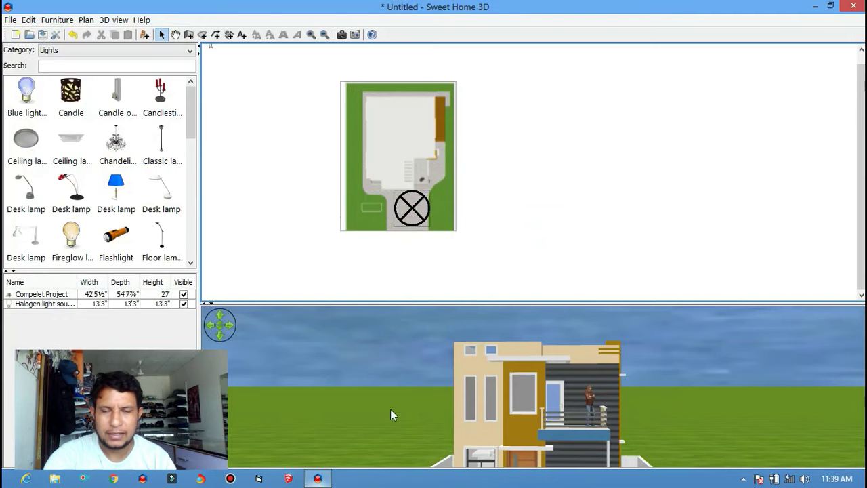
pyautogui.click(127, 51)
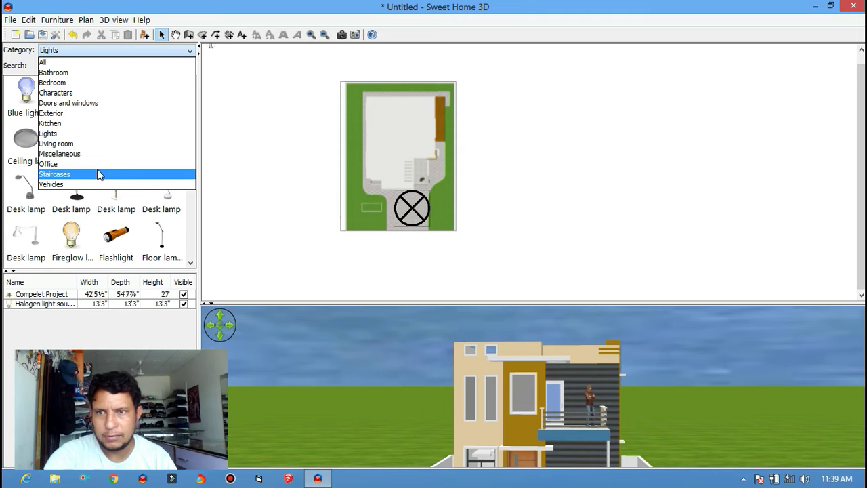
pyautogui.click(96, 113)
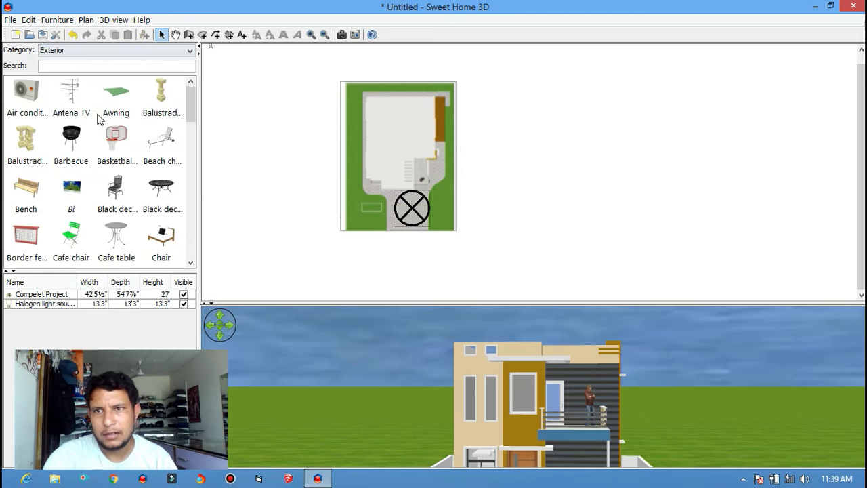
pyautogui.scroll(-3, 94, 139)
pyautogui.scroll(-6, 93, 143)
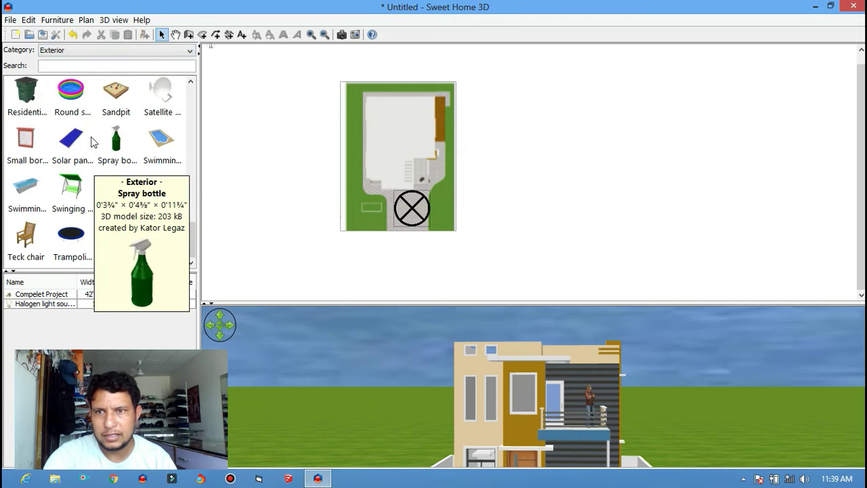
pyautogui.rightClick(96, 132)
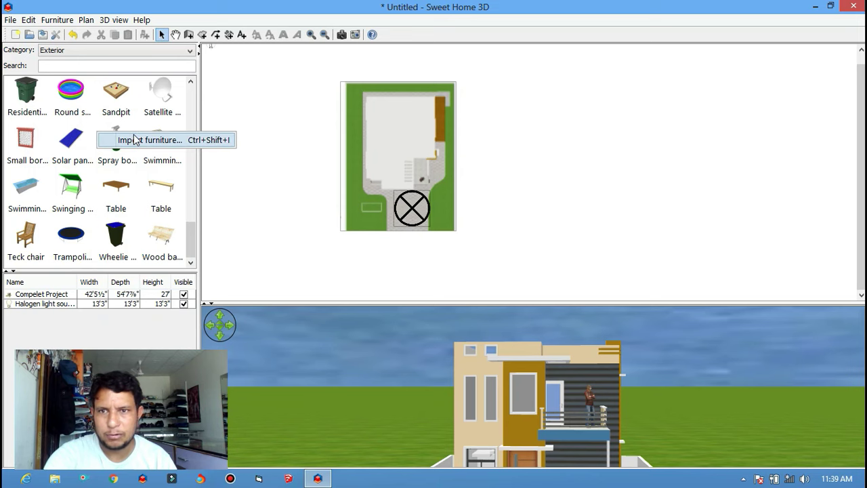
pyautogui.press('Escape')
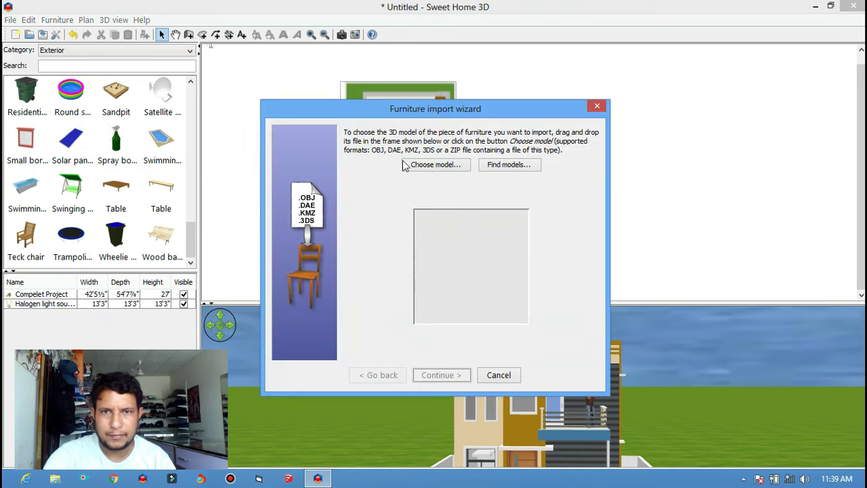
# - Load Untitled.dae from the Desktop into the import wizard and inspect its preview
pyautogui.click(435, 166)
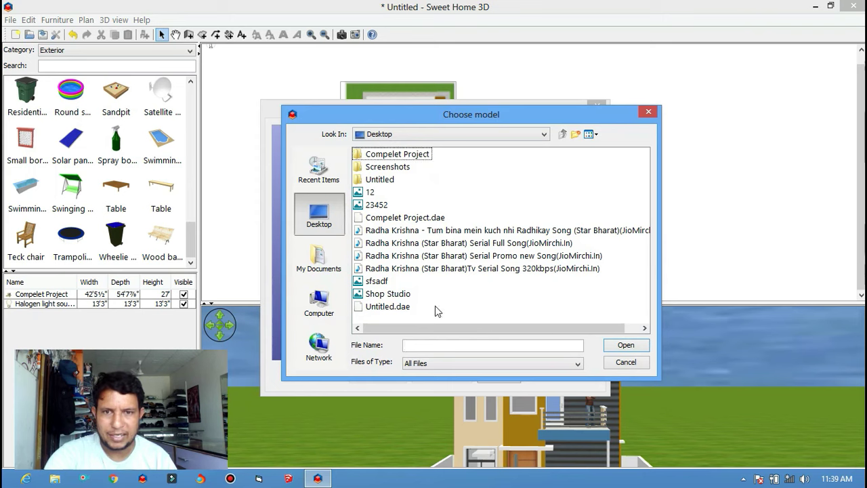
pyautogui.click(381, 309)
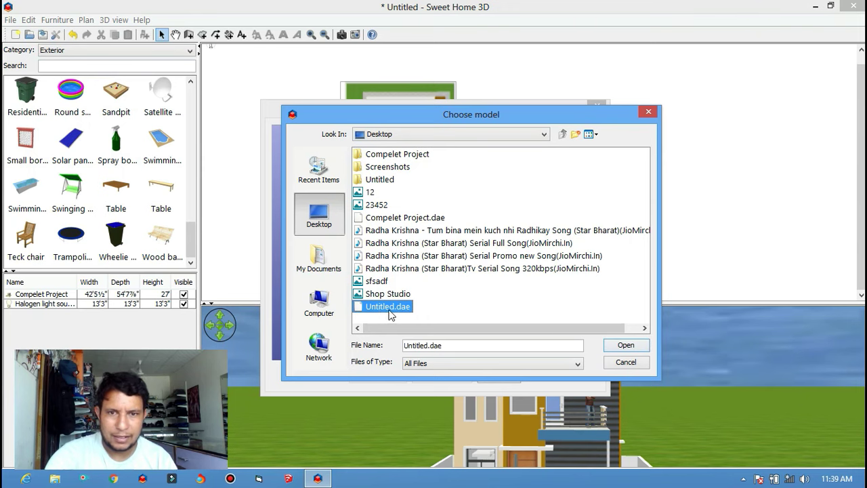
pyautogui.click(618, 346)
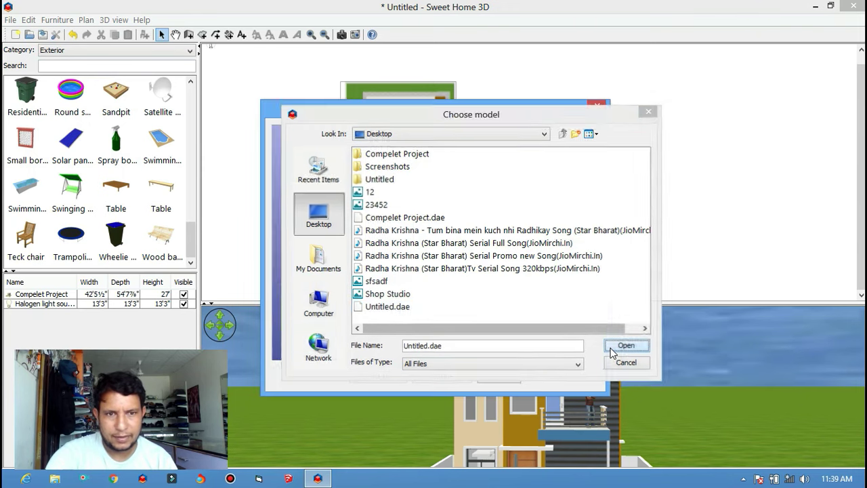
pyautogui.moveTo(479, 256)
pyautogui.mouseDown()
pyautogui.moveTo(494, 245)
pyautogui.moveTo(477, 223)
pyautogui.moveTo(490, 230)
pyautogui.mouseUp()
# - Accept the orientation, set the category to Exterior, and advance to the icon step
pyautogui.click(446, 376)
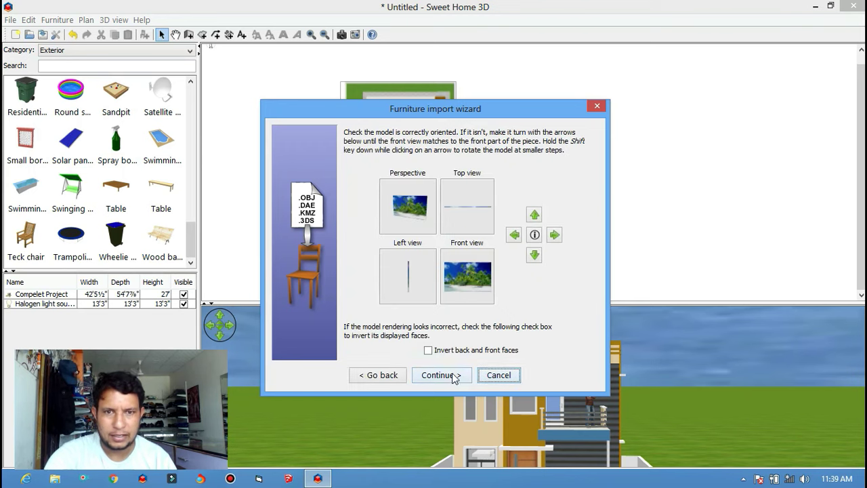
pyautogui.click(452, 376)
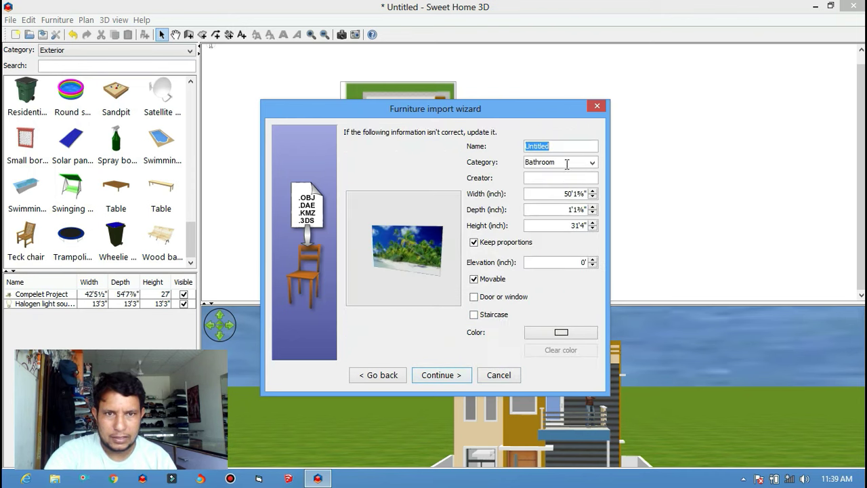
pyautogui.click(590, 162)
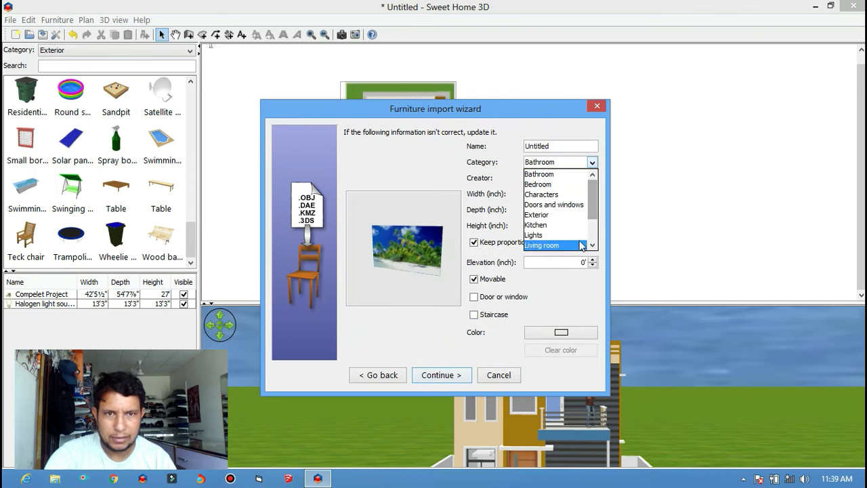
pyautogui.click(576, 216)
pyautogui.click(443, 377)
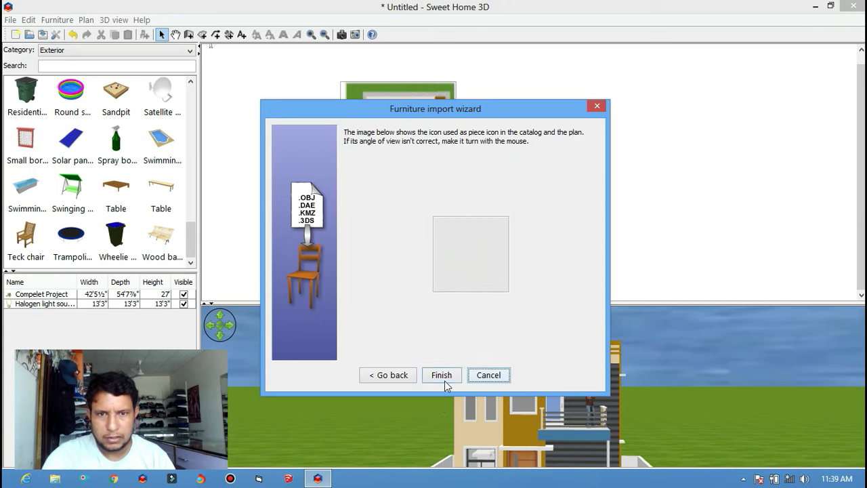
# - Finish the import and place the Untitled beach model in the plan just above the house plot
pyautogui.click(442, 374)
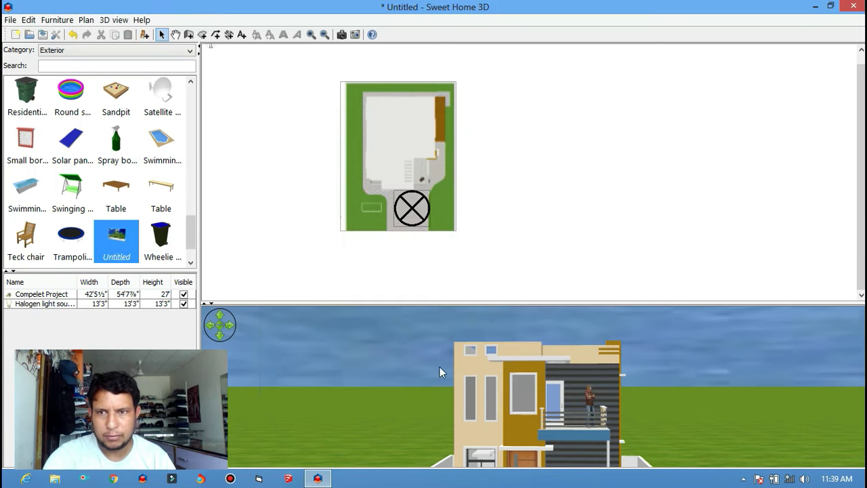
pyautogui.moveTo(117, 241)
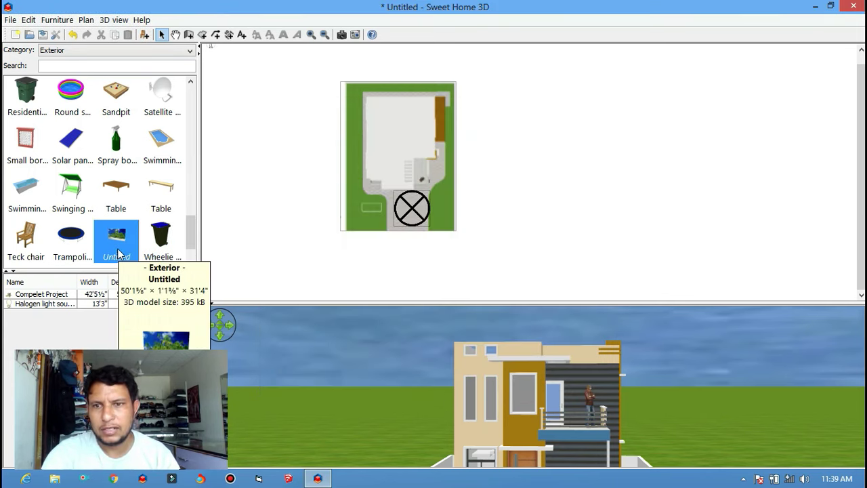
pyautogui.scroll(-1, 123, 237)
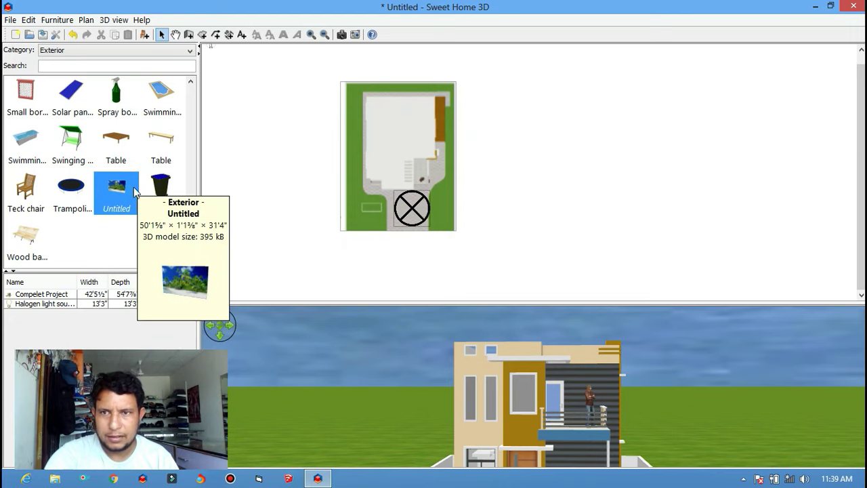
pyautogui.moveTo(122, 215); pyautogui.dragTo(414, 234)
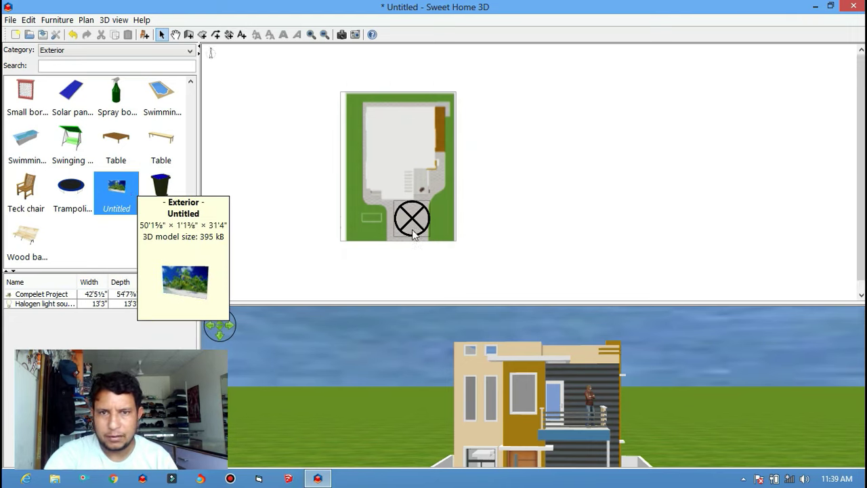
pyautogui.moveTo(119, 200); pyautogui.dragTo(328, 87)
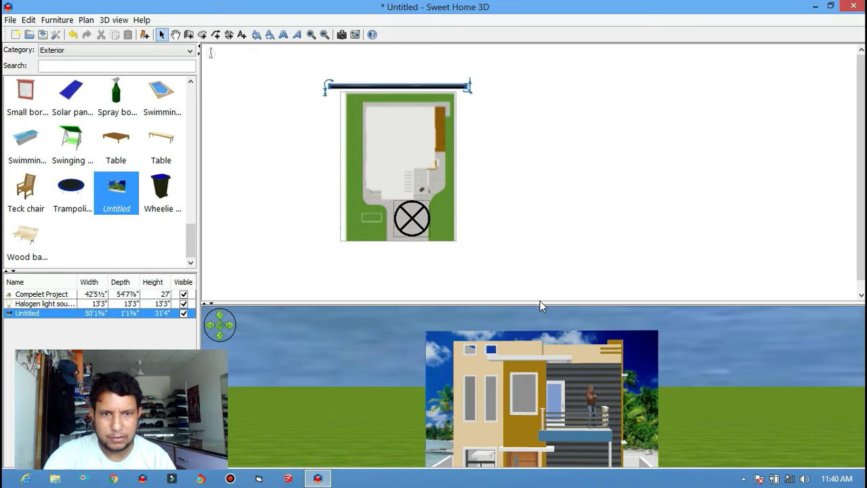
pyautogui.moveTo(540, 302); pyautogui.dragTo(515, 125)
pyautogui.moveTo(518, 275)
pyautogui.mouseDown()
pyautogui.moveTo(447, 267)
pyautogui.moveTo(435, 305)
pyautogui.moveTo(489, 326)
pyautogui.moveTo(585, 294)
pyautogui.moveTo(544, 268)
pyautogui.moveTo(485, 108)
pyautogui.moveTo(447, 364)
pyautogui.moveTo(454, 303)
pyautogui.mouseUp()
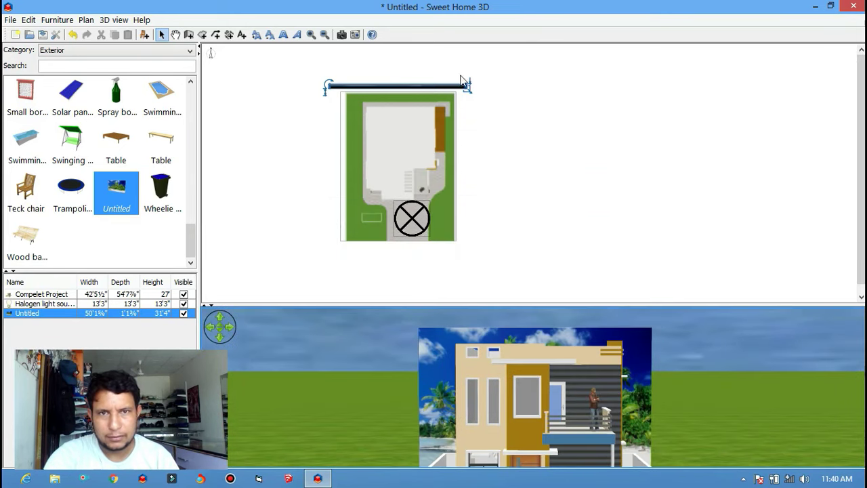
# - Stretch the beach picture to 144' wide and 65'3" high
pyautogui.moveTo(467, 88)
pyautogui.mouseDown()
pyautogui.moveTo(668, 86)
pyautogui.moveTo(716, 95)
pyautogui.moveTo(725, 86)
pyautogui.mouseUp()
pyautogui.moveTo(641, 83)
pyautogui.mouseDown()
pyautogui.moveTo(516, 82)
pyautogui.moveTo(618, 87)
pyautogui.moveTo(631, 79)
pyautogui.moveTo(641, 87)
pyautogui.mouseUp()
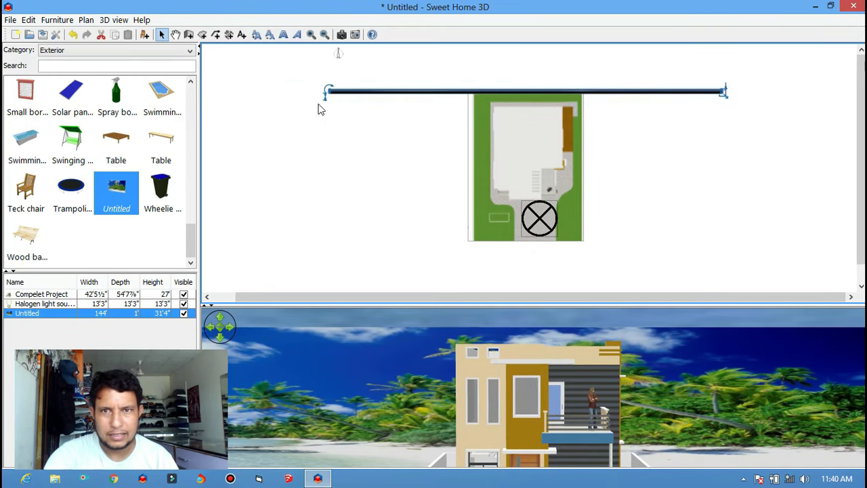
pyautogui.moveTo(327, 95); pyautogui.dragTo(331, 8)
pyautogui.click(392, 185)
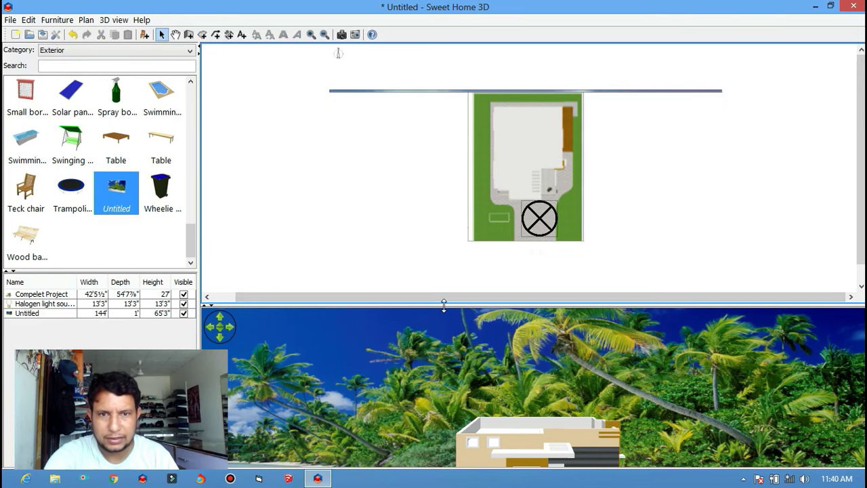
# - Enlarge the 3D view across the window and switch it to Virtual visit facing the house
pyautogui.moveTo(448, 296); pyautogui.dragTo(391, 24)
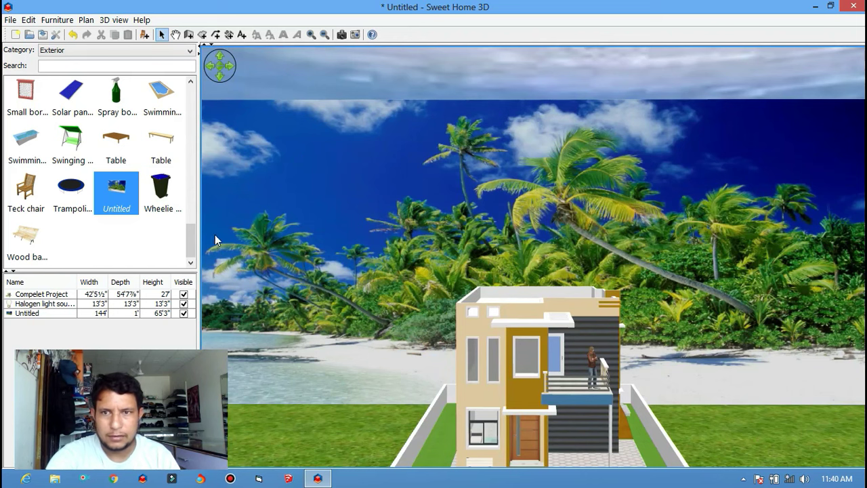
pyautogui.moveTo(197, 231); pyautogui.dragTo(4, 224)
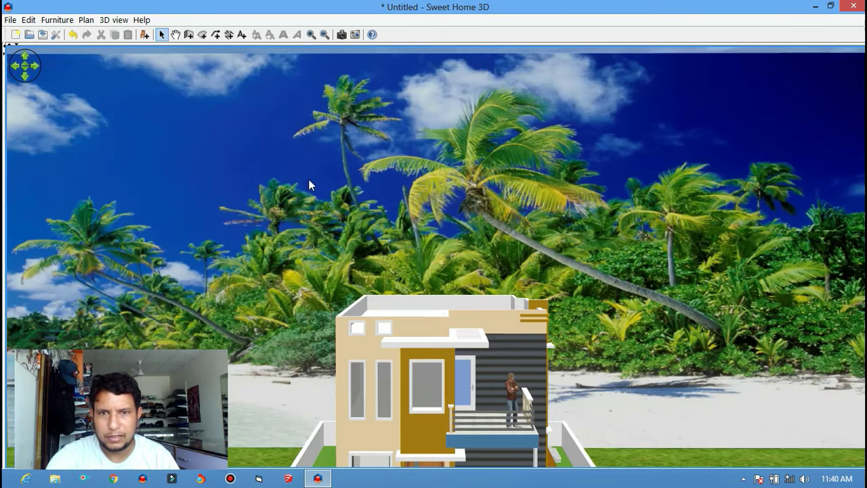
pyautogui.moveTo(487, 66)
pyautogui.mouseDown()
pyautogui.moveTo(501, 252)
pyautogui.moveTo(483, 61)
pyautogui.moveTo(482, 242)
pyautogui.mouseUp()
pyautogui.scroll(-3, 381, 126)
pyautogui.rightClick(520, 161)
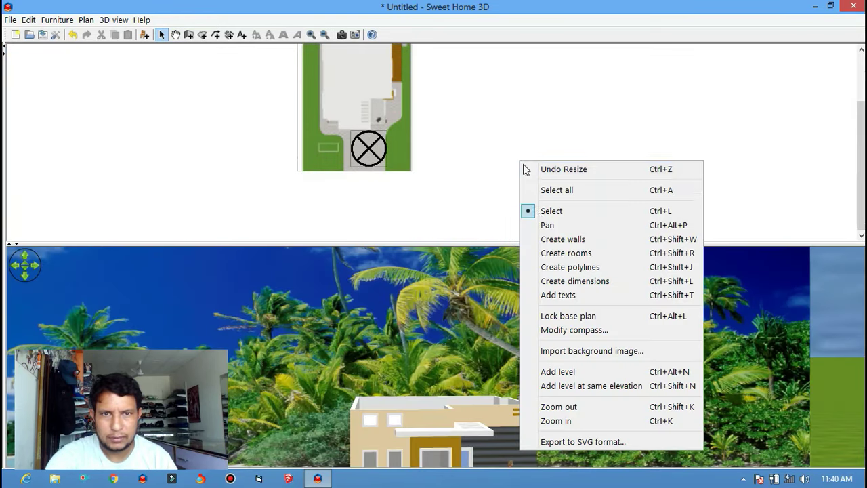
pyautogui.rightClick(473, 298)
pyautogui.click(506, 322)
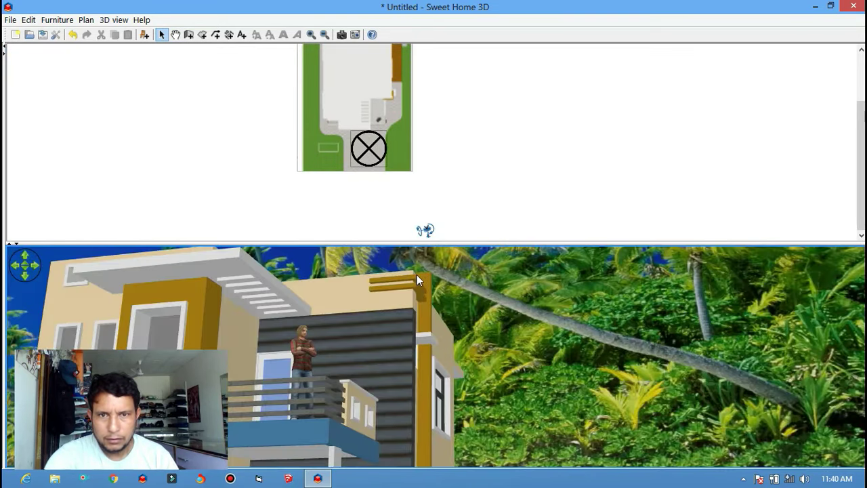
pyautogui.moveTo(457, 241)
pyautogui.mouseDown()
pyautogui.moveTo(506, 81)
pyautogui.moveTo(513, 21)
pyautogui.mouseUp()
pyautogui.moveTo(580, 213)
pyautogui.mouseDown()
pyautogui.moveTo(436, 266)
pyautogui.moveTo(510, 185)
pyautogui.moveTo(440, 315)
pyautogui.moveTo(418, 308)
pyautogui.moveTo(432, 299)
pyautogui.moveTo(422, 312)
pyautogui.mouseUp()
pyautogui.scroll(-5, 419, 308)
pyautogui.scroll(3, 432, 300)
pyautogui.scroll(3, 431, 303)
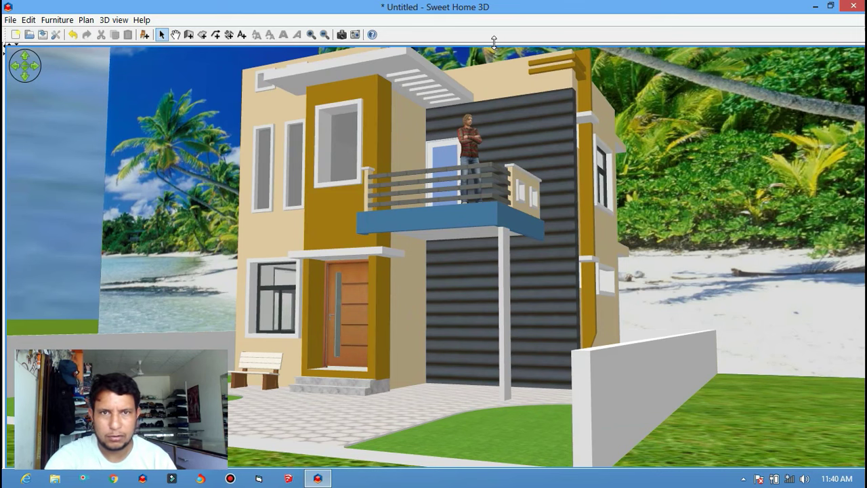
# - Shift the long top wall further left in the plan, then hide the plan again
pyautogui.moveTo(494, 42); pyautogui.dragTo(484, 273)
pyautogui.moveTo(457, 91); pyautogui.dragTo(367, 87)
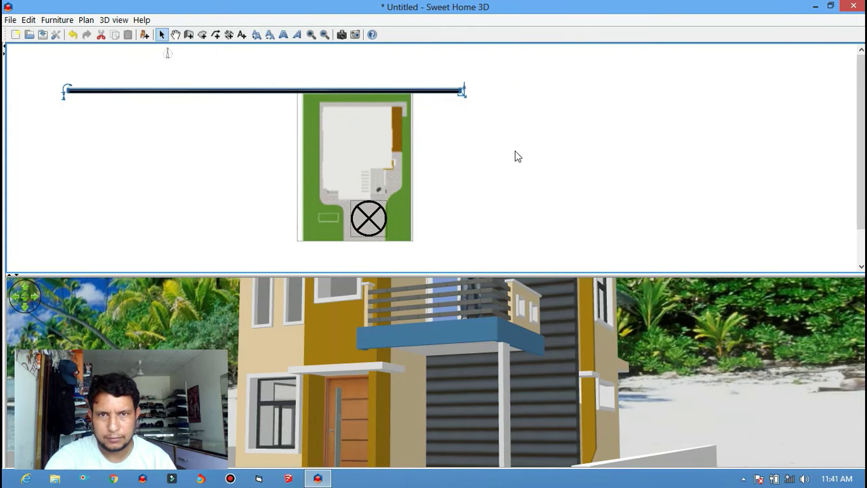
pyautogui.click(498, 203)
pyautogui.moveTo(477, 274); pyautogui.dragTo(508, 46)
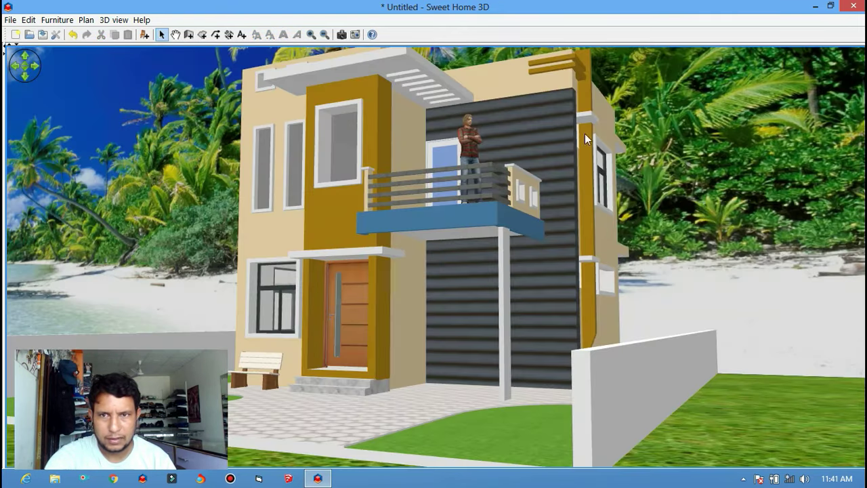
# - Turn and move the visitor closer to frame the house front against the beach
pyautogui.moveTo(612, 134); pyautogui.dragTo(598, 150)
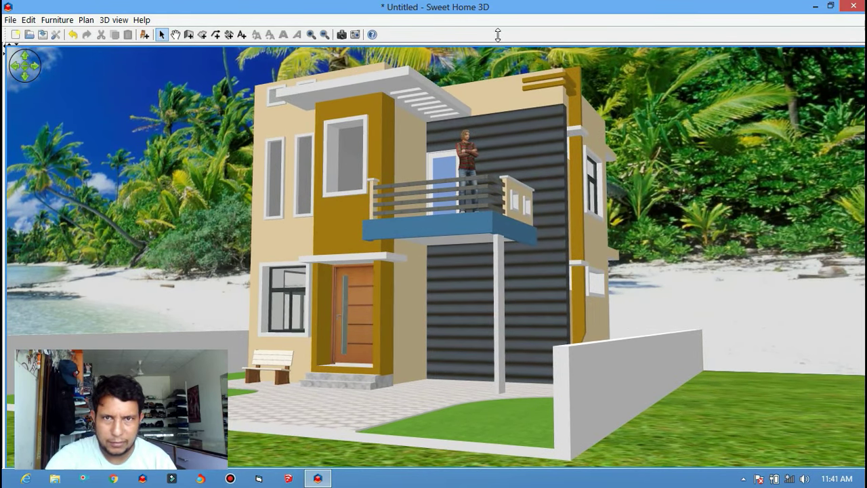
pyautogui.scroll(2, 359, 214)
pyautogui.scroll(2, 355, 210)
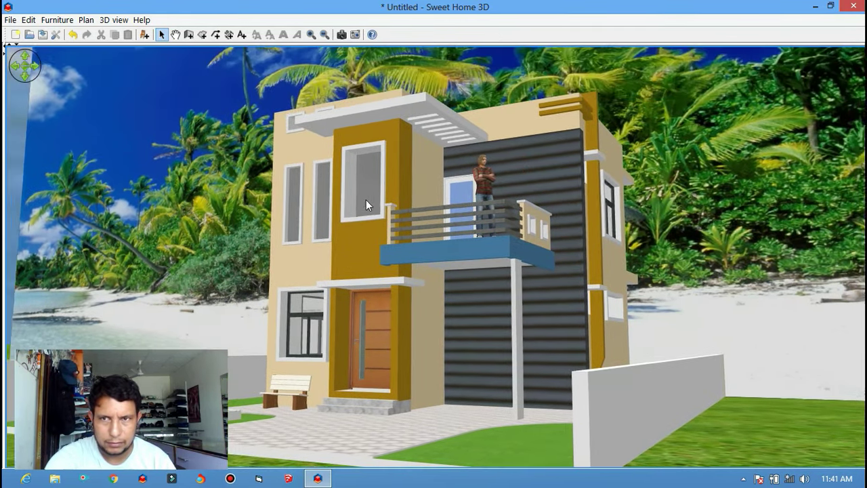
pyautogui.scroll(2, 366, 200)
pyautogui.scroll(2, 368, 202)
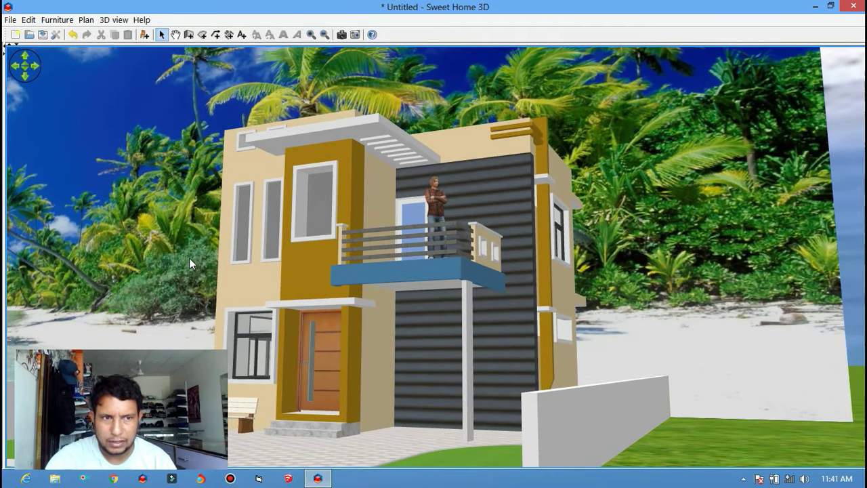
pyautogui.moveTo(189, 257)
pyautogui.mouseDown()
pyautogui.moveTo(149, 216)
pyautogui.moveTo(310, 206)
pyautogui.moveTo(382, 232)
pyautogui.moveTo(358, 249)
pyautogui.mouseUp()
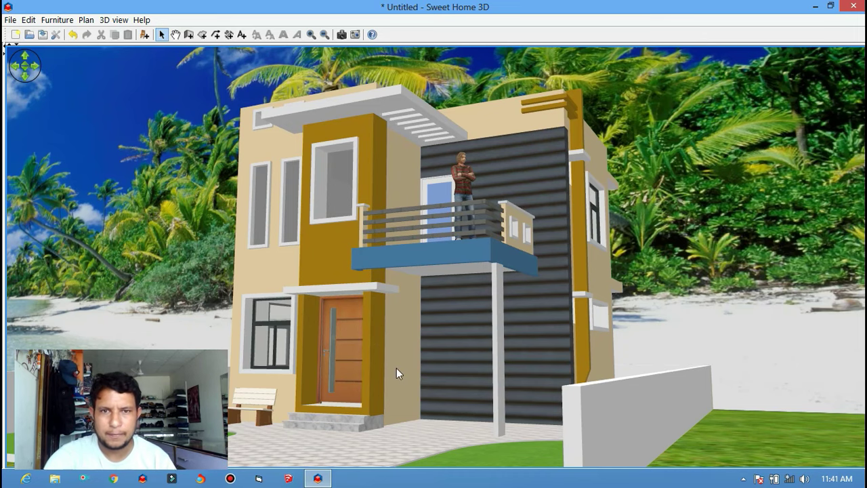
pyautogui.moveTo(397, 367)
pyautogui.mouseDown()
pyautogui.moveTo(377, 349)
pyautogui.moveTo(378, 333)
pyautogui.moveTo(291, 158)
pyautogui.mouseUp()
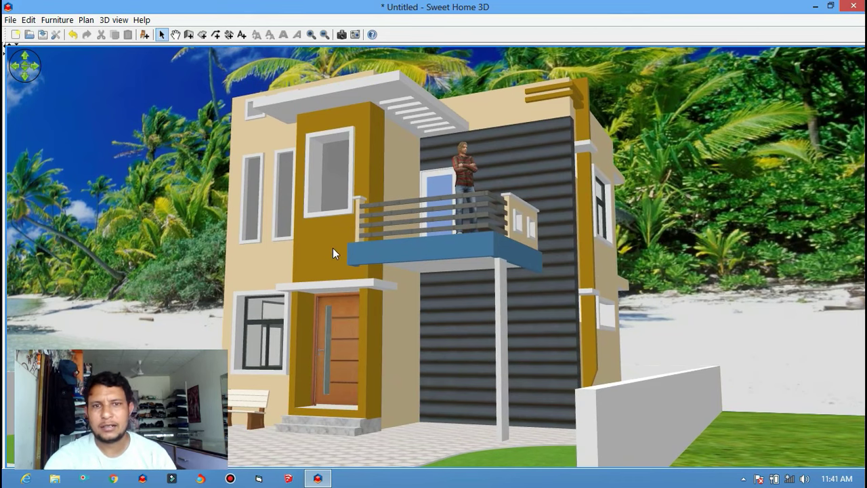
# - Set the photo width to 1280 and move the photo settings window aside
pyautogui.click(342, 36)
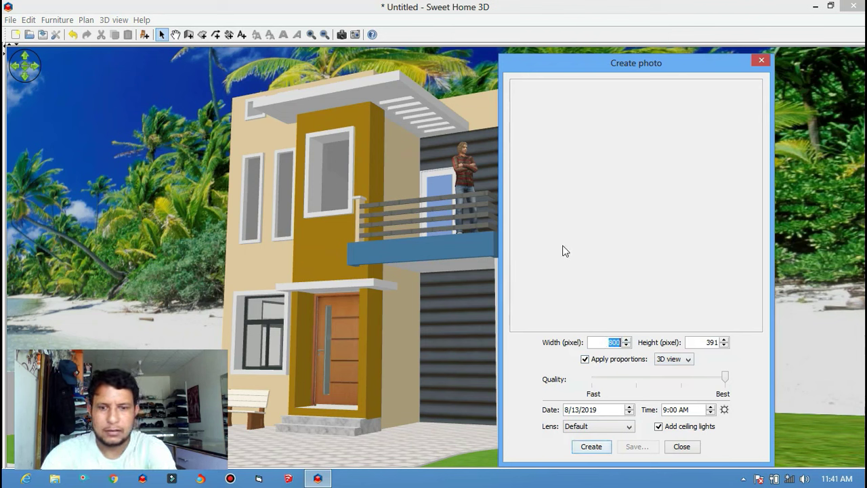
pyautogui.write('1280')
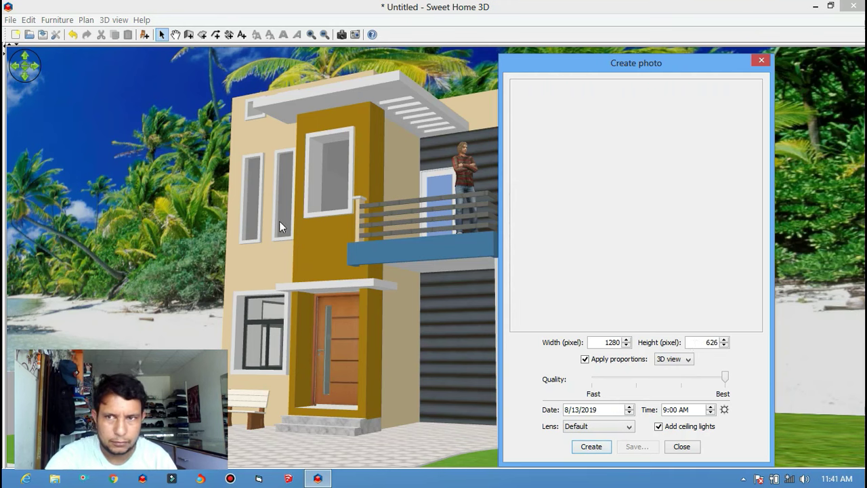
pyautogui.moveTo(4, 212)
pyautogui.mouseDown()
pyautogui.moveTo(85, 206)
pyautogui.moveTo(161, 213)
pyautogui.moveTo(117, 210)
pyautogui.mouseUp()
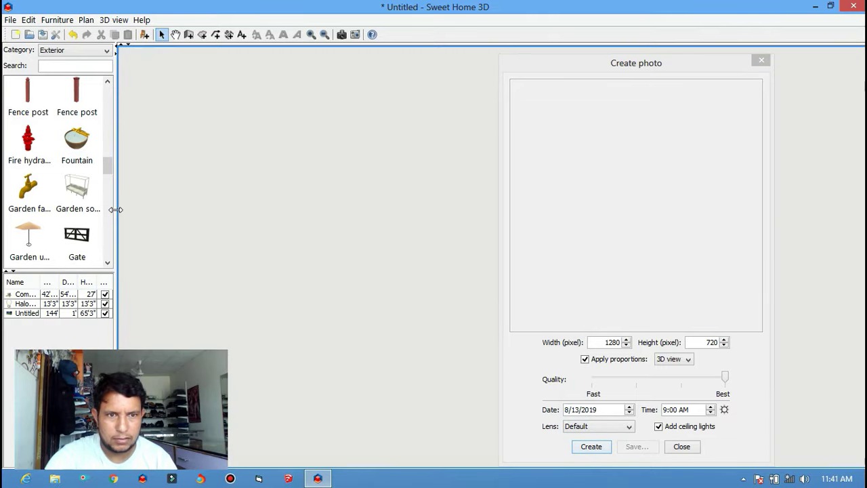
pyautogui.moveTo(632, 70)
pyautogui.mouseDown()
pyautogui.moveTo(427, 96)
pyautogui.moveTo(38, 181)
pyautogui.moveTo(594, 190)
pyautogui.moveTo(636, 212)
pyautogui.moveTo(772, 112)
pyautogui.mouseUp()
# - Orbit the 3D view to show the house's right side and render the photo
pyautogui.click(438, 204)
pyautogui.scroll(3, 438, 200)
pyautogui.moveTo(439, 196)
pyautogui.mouseDown()
pyautogui.moveTo(447, 208)
pyautogui.moveTo(438, 207)
pyautogui.mouseUp()
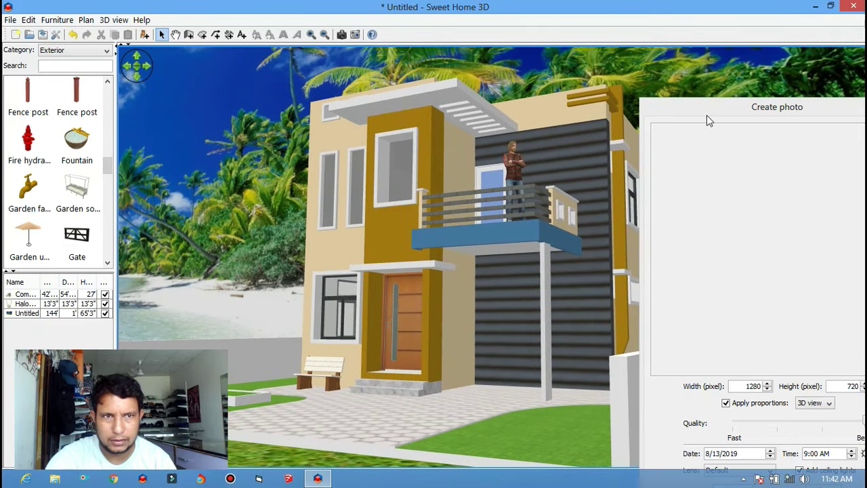
pyautogui.moveTo(706, 119)
pyautogui.mouseDown()
pyautogui.moveTo(488, 65)
pyautogui.moveTo(4, 61)
pyautogui.mouseUp()
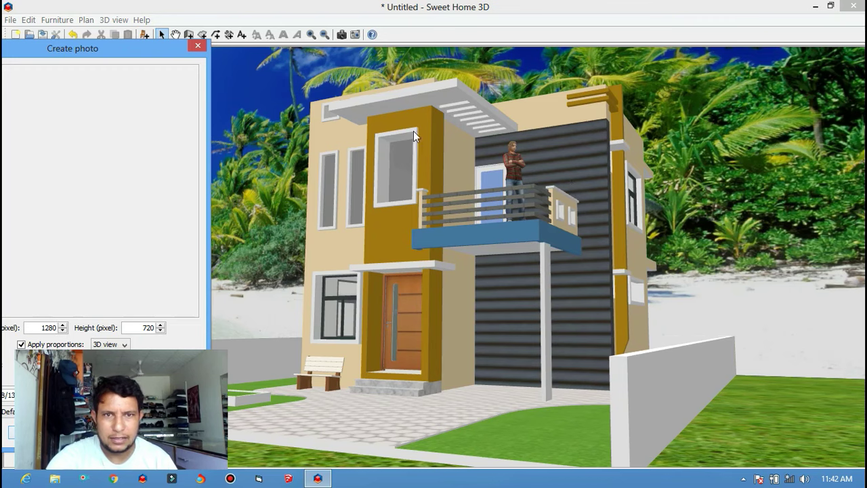
pyautogui.moveTo(120, 48); pyautogui.dragTo(634, 34)
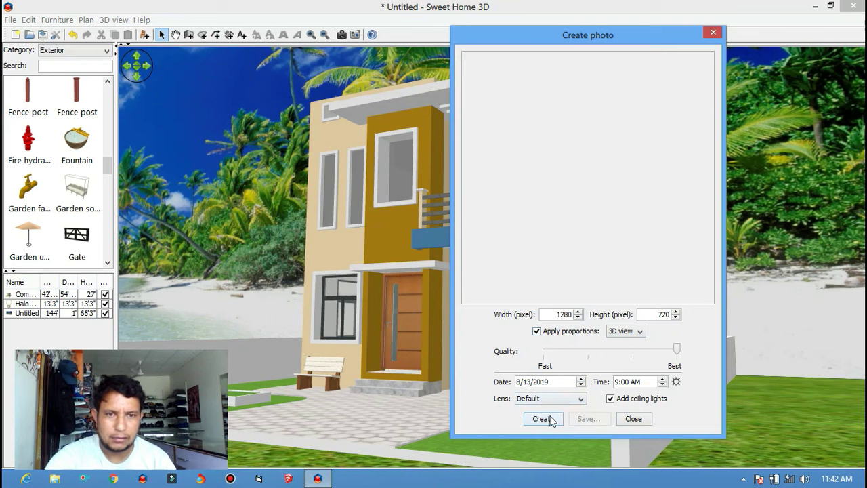
pyautogui.click(550, 419)
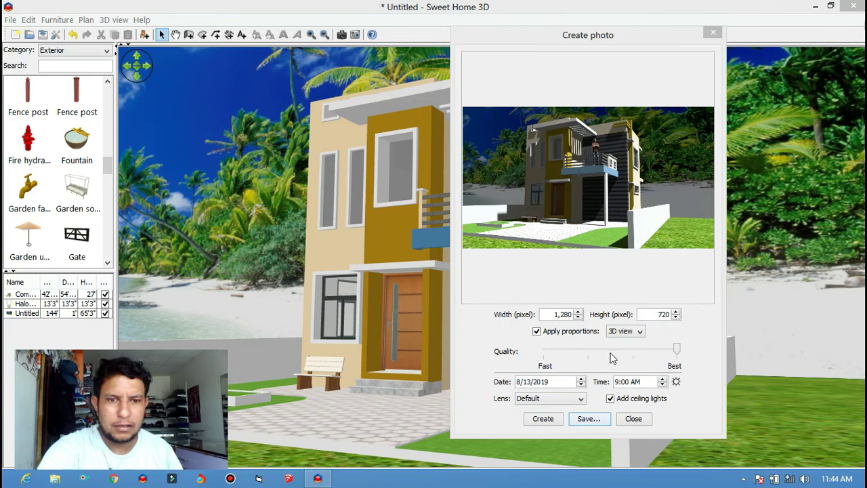
# - Save the render as PNG 'final' on the Desktop, close the photo window and minimise Sweet Home 3D
pyautogui.click(588, 419)
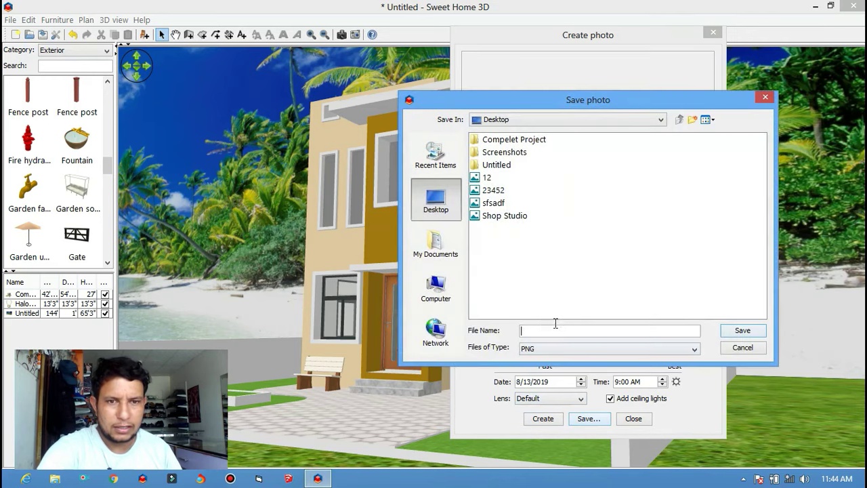
pyautogui.write('f')
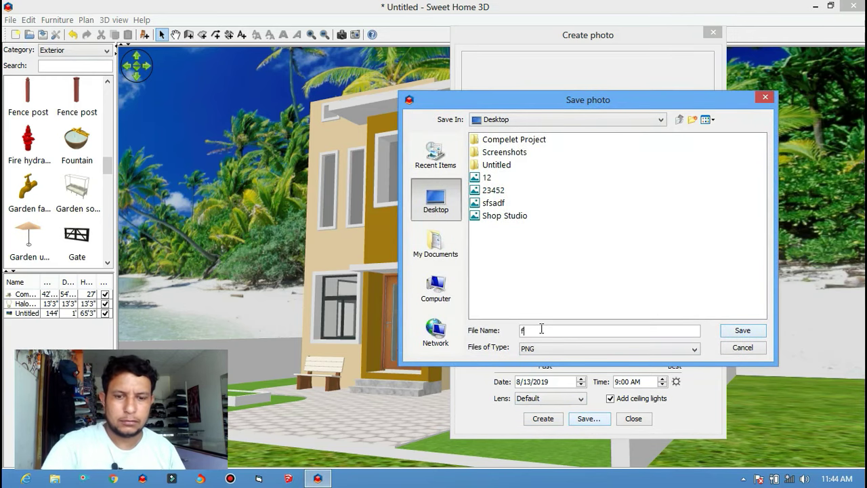
pyautogui.write('lnal')
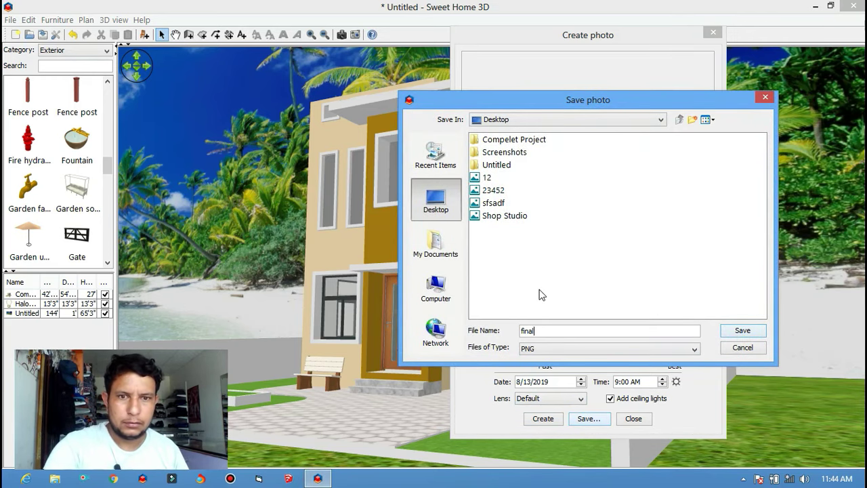
pyautogui.click(760, 333)
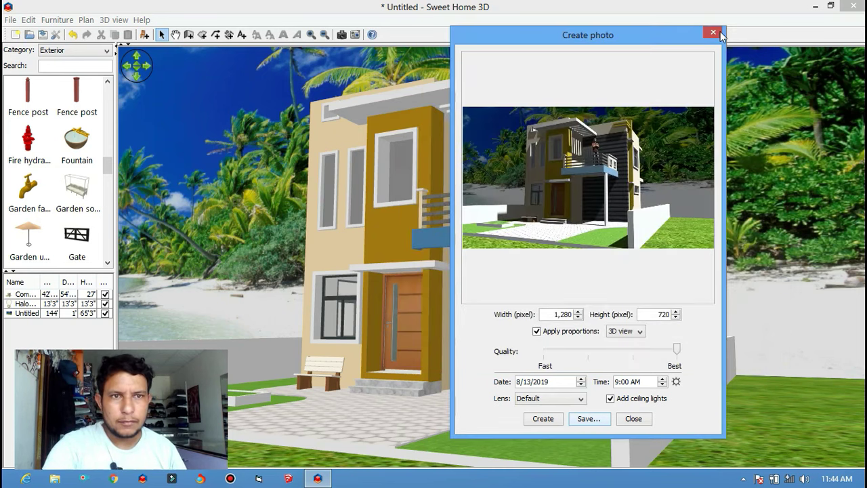
pyautogui.click(713, 32)
pyautogui.click(816, 6)
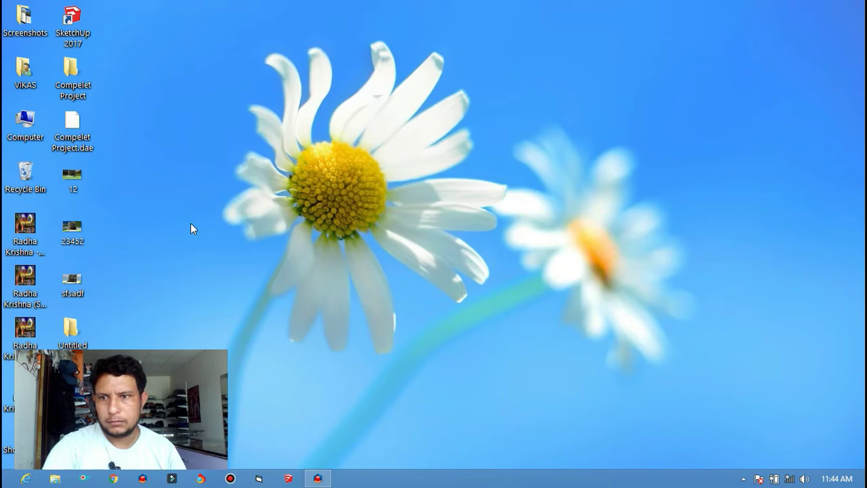
# - Preview the 'final' image in Windows Photo Viewer, zooming in and panning across the render
pyautogui.moveTo(72, 396); pyautogui.dragTo(401, 123)
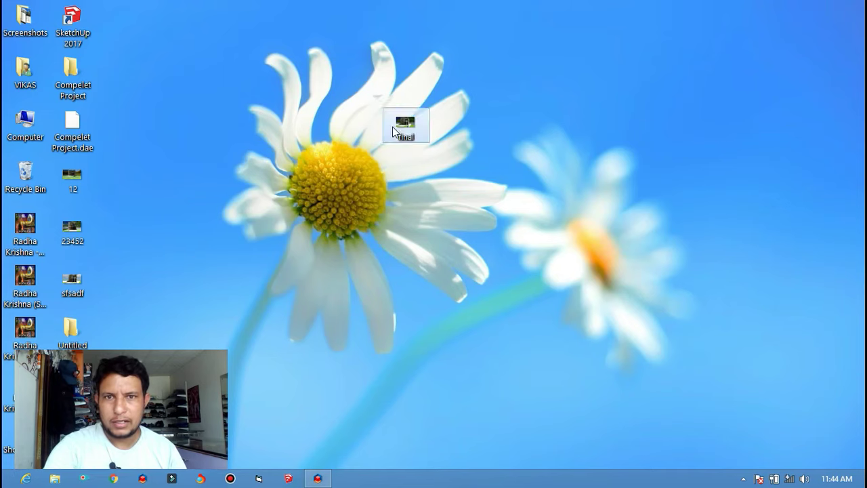
pyautogui.rightClick(396, 120)
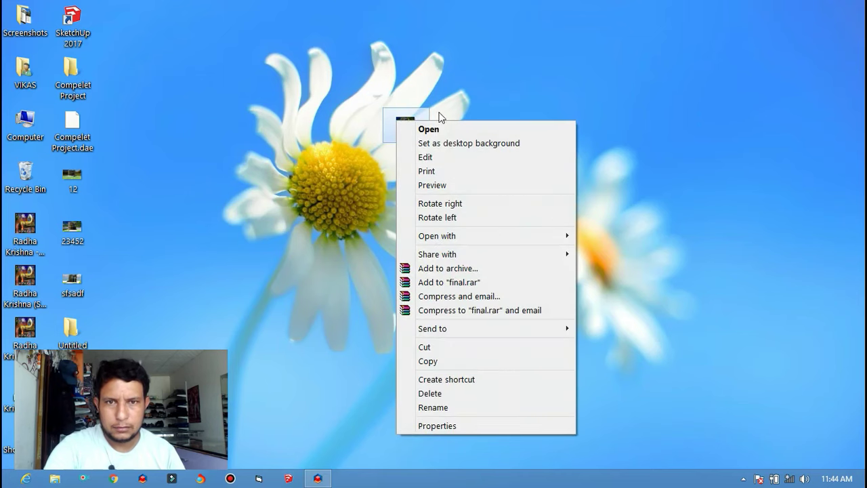
pyautogui.click(445, 181)
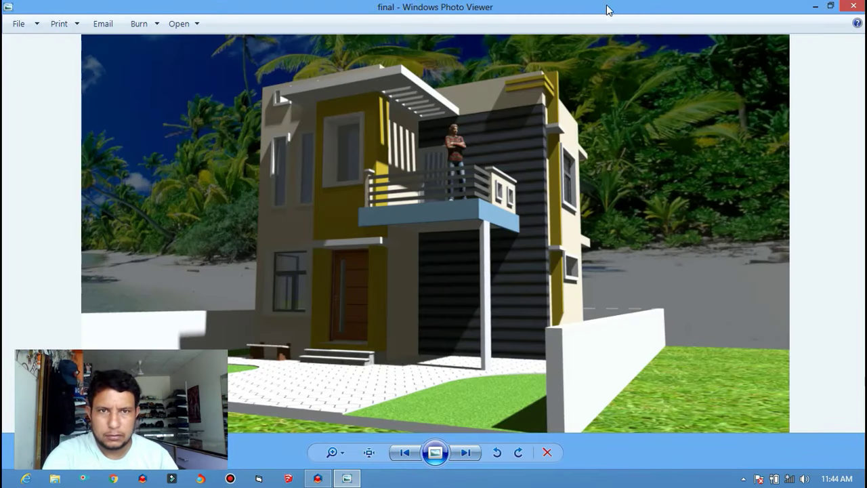
pyautogui.scroll(1, 366, 199)
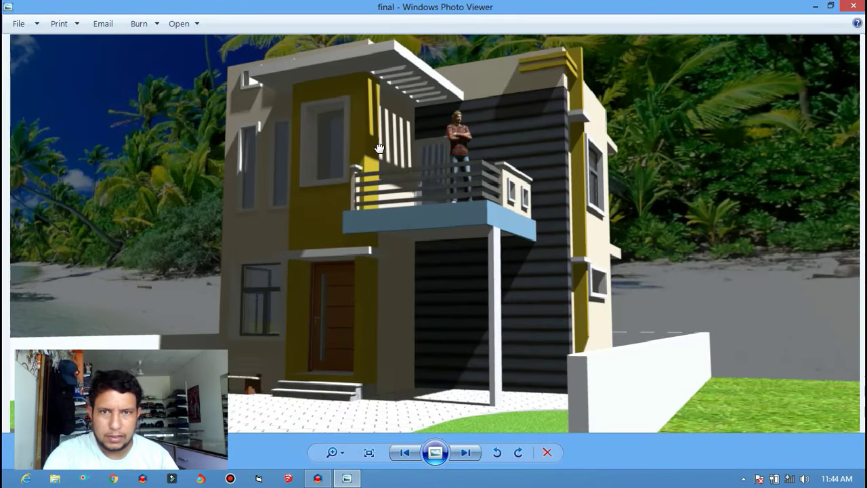
pyautogui.moveTo(380, 148); pyautogui.dragTo(486, 163)
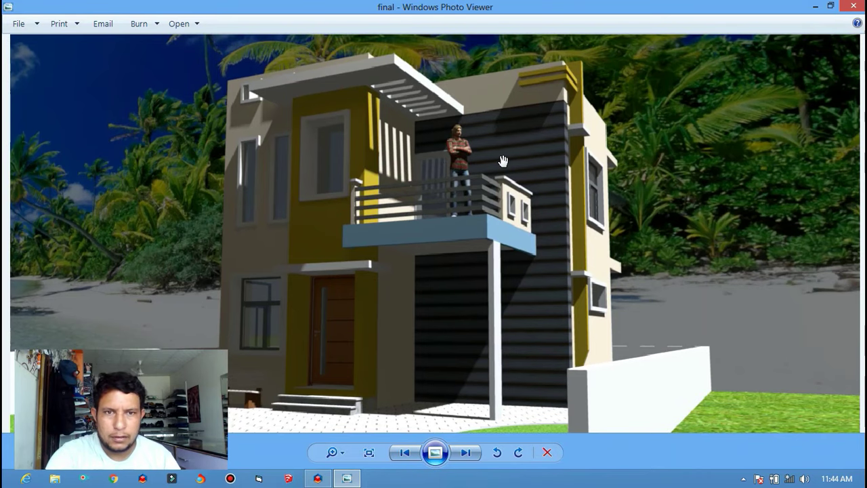